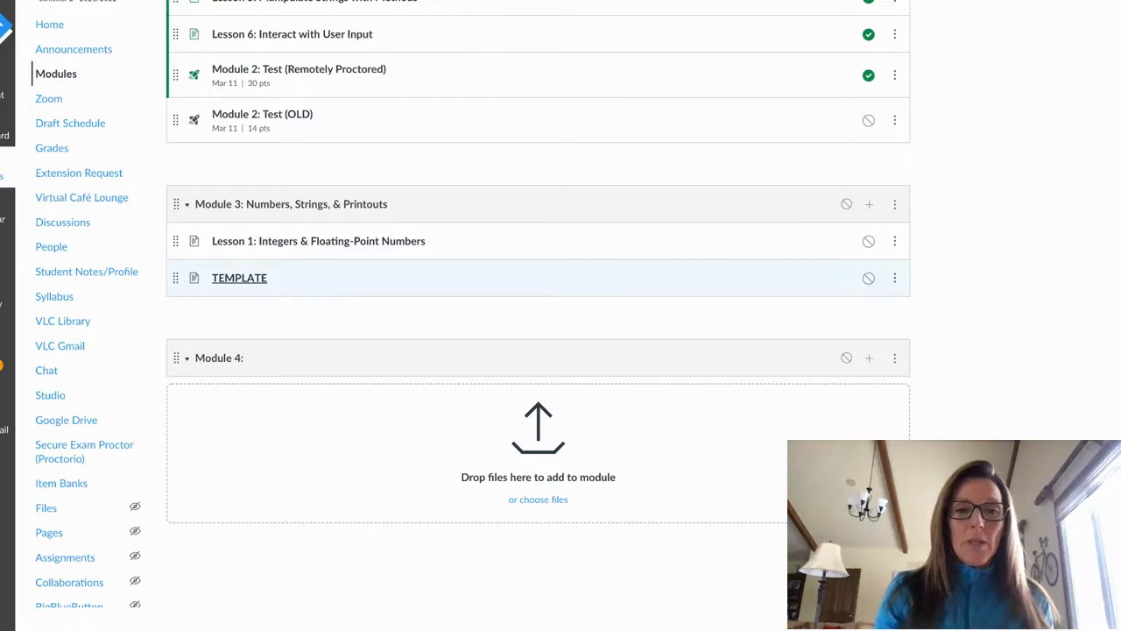
Open the existing TEMPLATE page in Module 3: Numbers, Strings, & Printouts and look over its banner and tabs.
{"action": "left_click", "coordinate": [239, 277]}
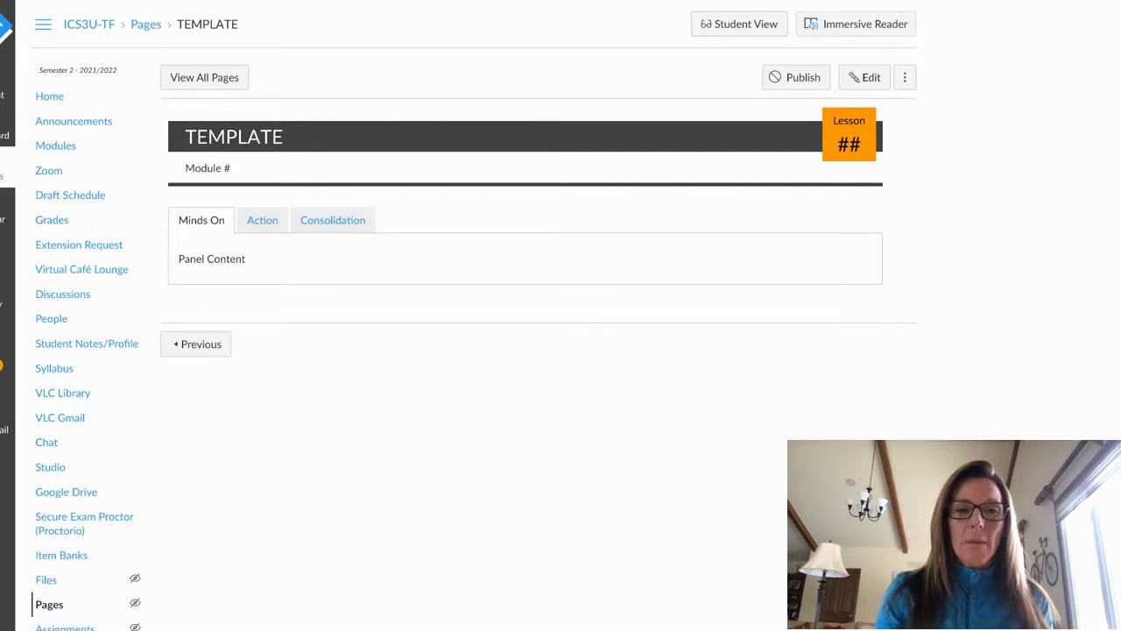
{"action": "key", "text": "Right"}
{"action": "key", "text": "Right"}
{"action": "key", "text": "Right"}
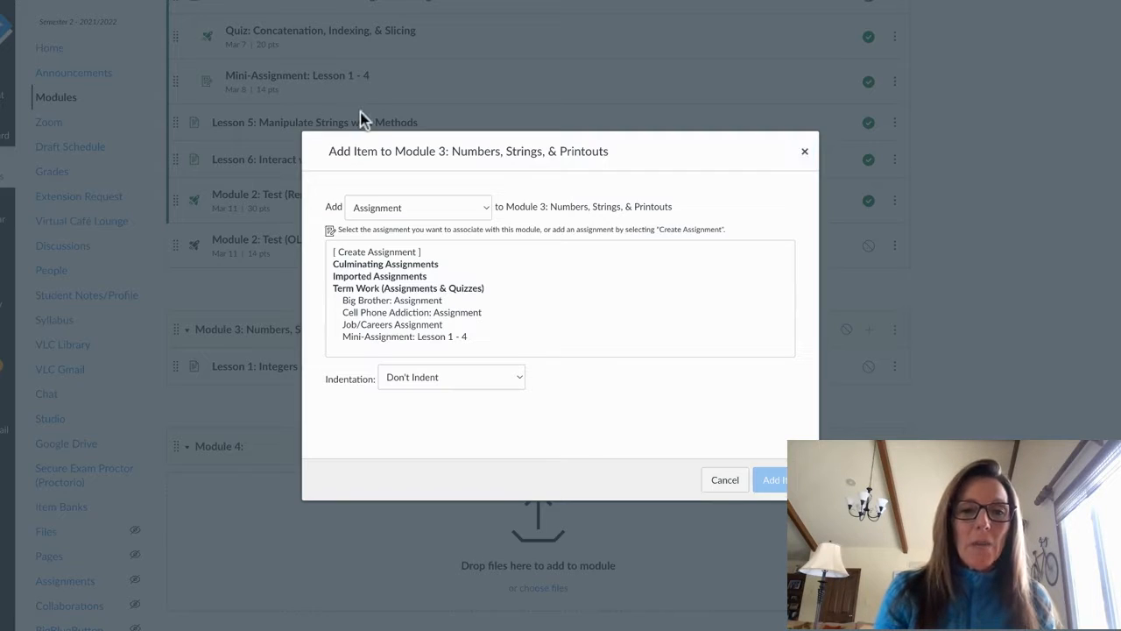
Add a newly created page named TEMPLATE to Module 3 without indentation and open it.
{"action": "left_click", "coordinate": [418, 207]}
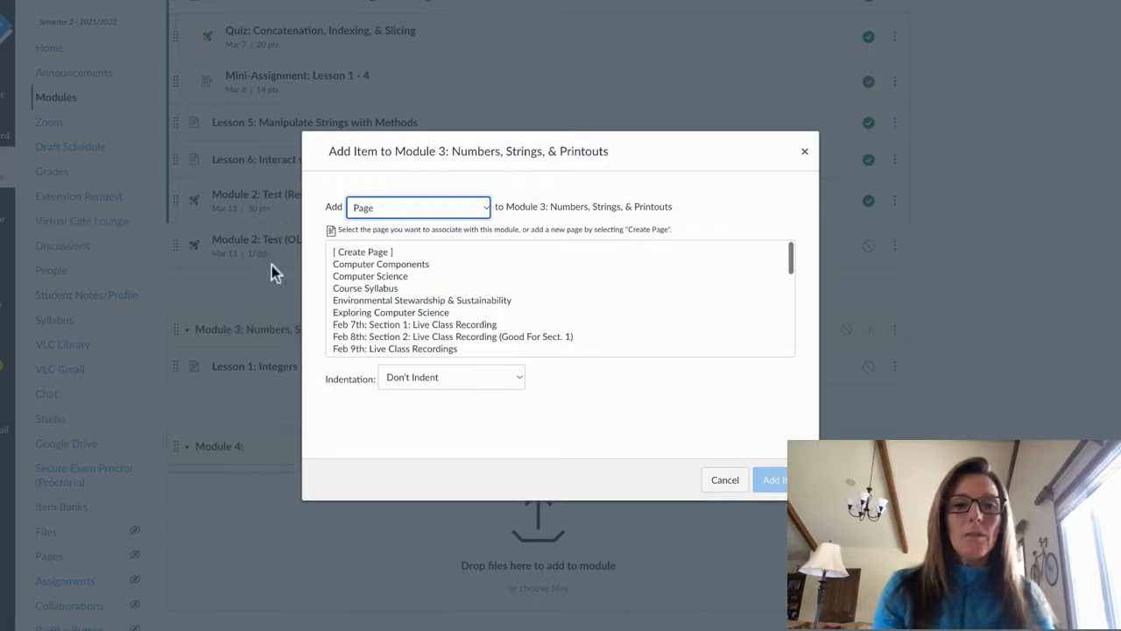
{"action": "left_click", "coordinate": [363, 253]}
{"action": "key", "text": "Tab"}
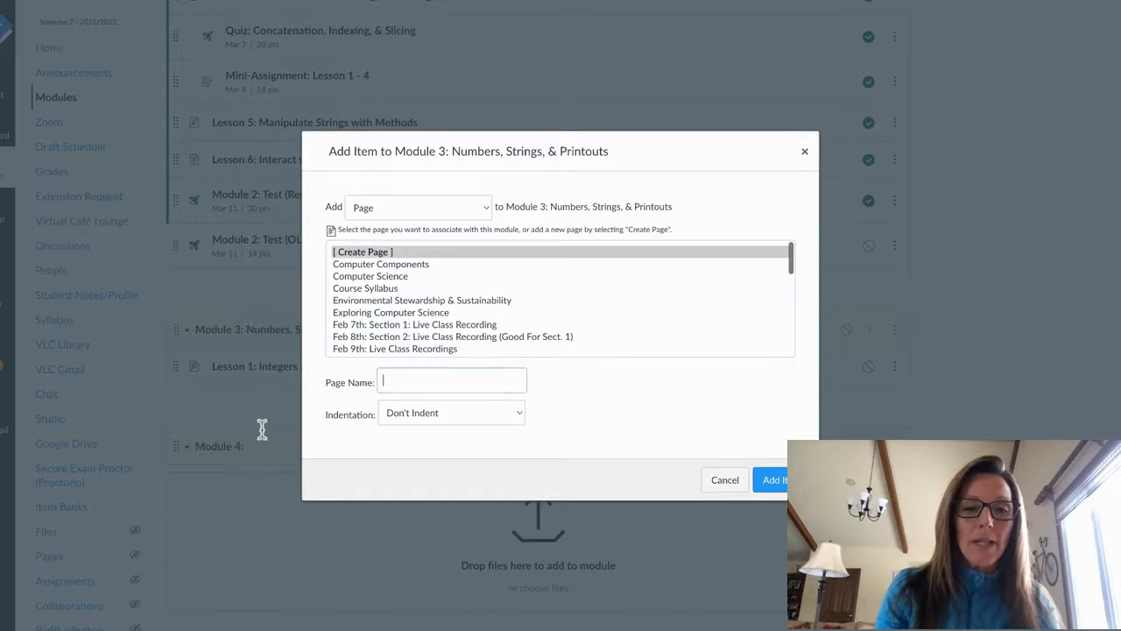
{"action": "type", "text": "TEMPLATE"}
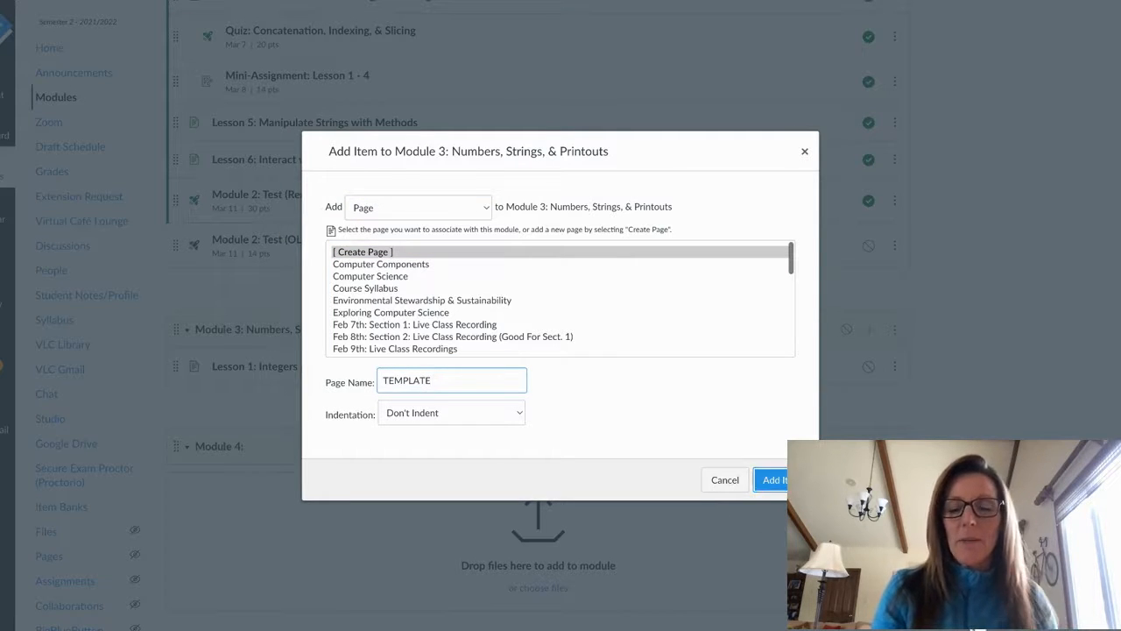
{"action": "left_click", "coordinate": [776, 479]}
{"action": "left_click", "coordinate": [239, 404]}
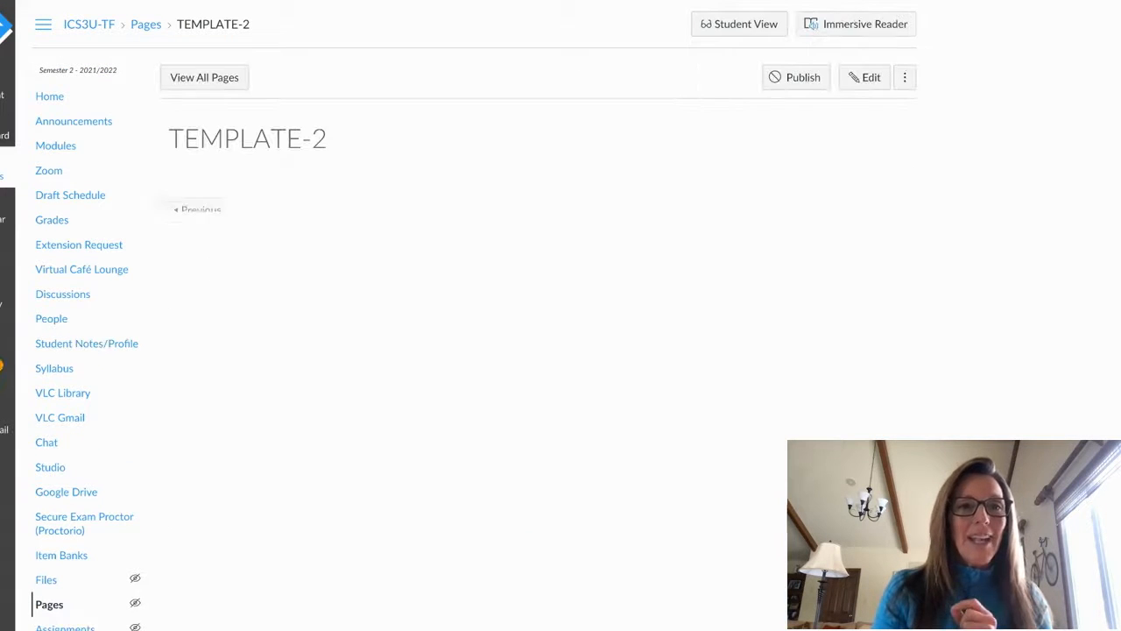
Start editing the new page and apply the first Square Right theme from the institutional themes.
{"action": "left_click", "coordinate": [865, 77]}
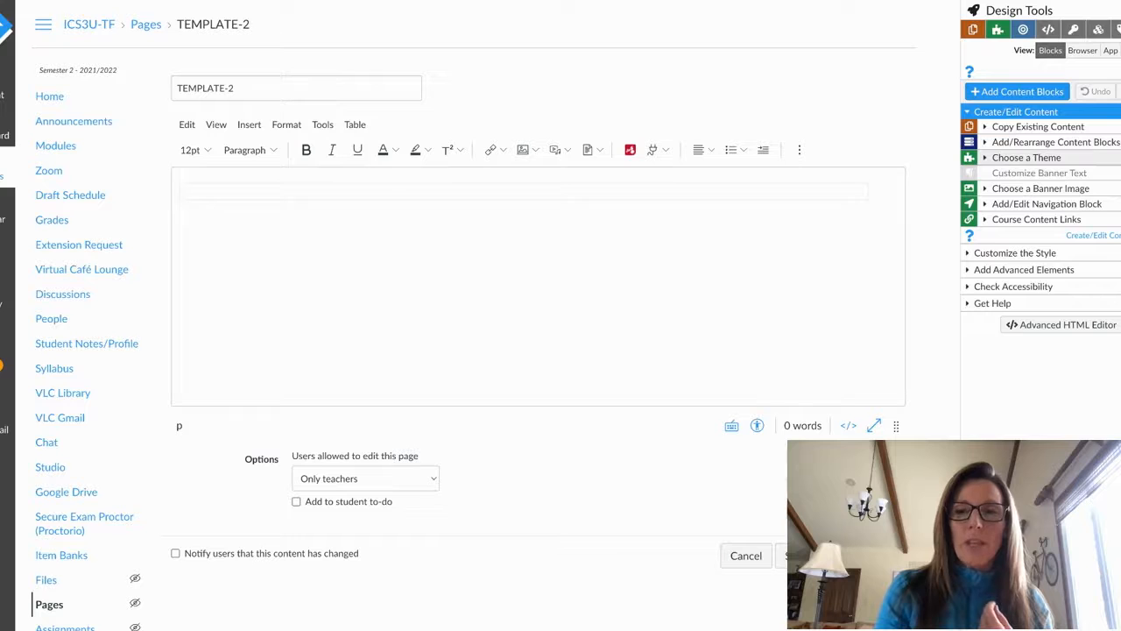
{"action": "left_click", "coordinate": [1027, 157]}
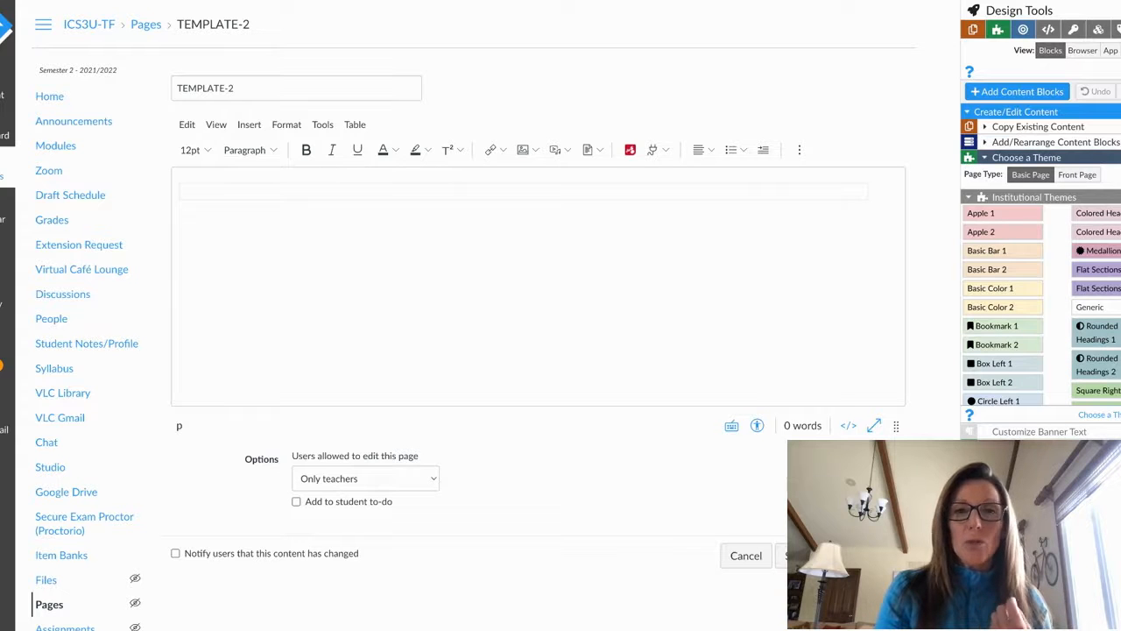
{"action": "mouse_move", "coordinate": [997, 326]}
{"action": "scroll", "coordinate": [997, 326], "scroll_direction": "down", "scroll_amount": 1}
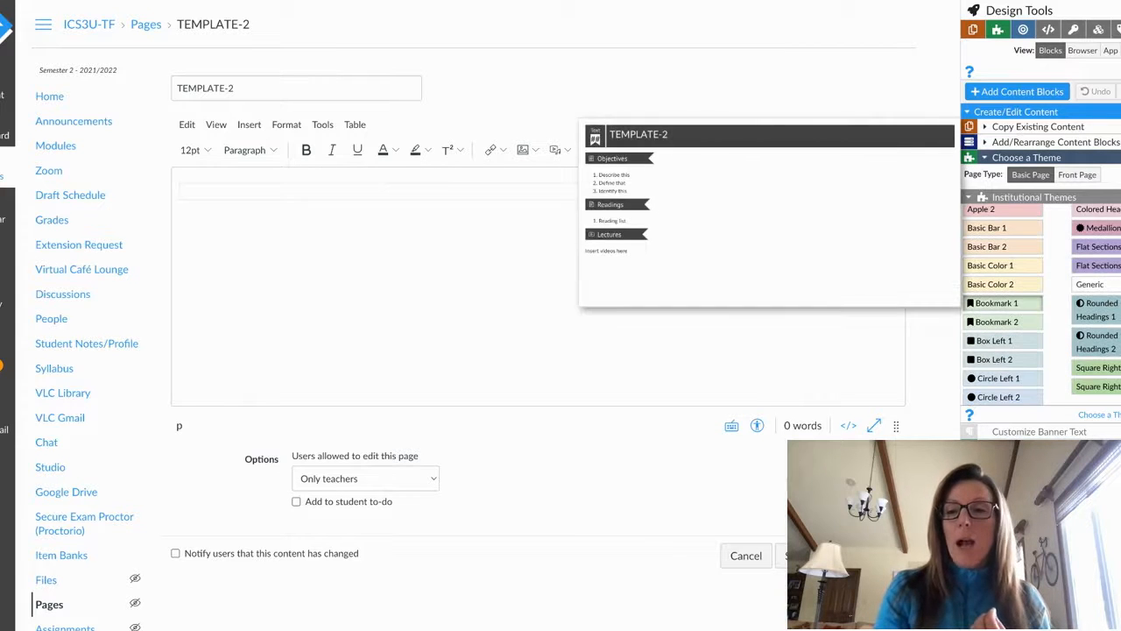
{"action": "left_click", "coordinate": [1099, 368]}
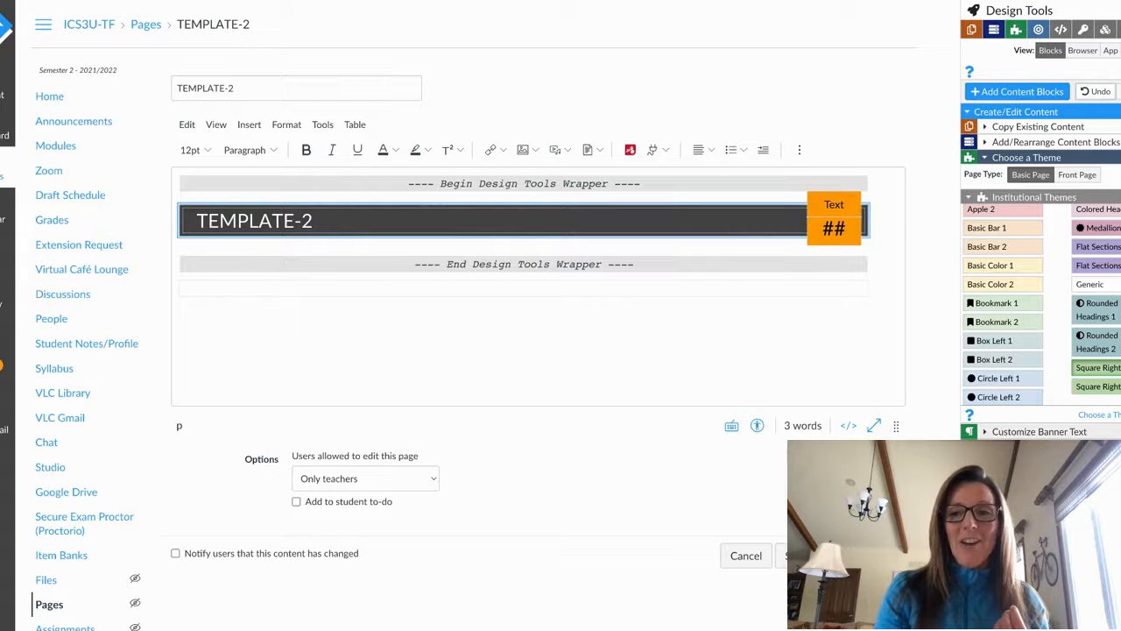
Set the unit name in the banner text to Lesson.
{"action": "left_click", "coordinate": [1039, 432]}
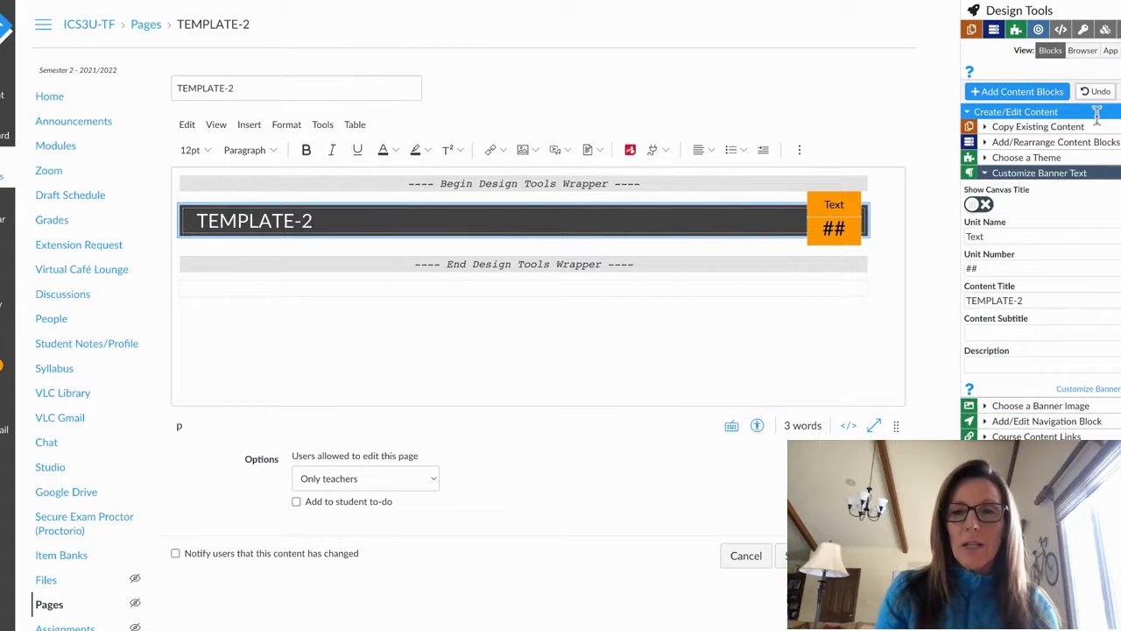
{"action": "left_click_drag", "start_coordinate": [987, 237], "coordinate": [964, 237]}
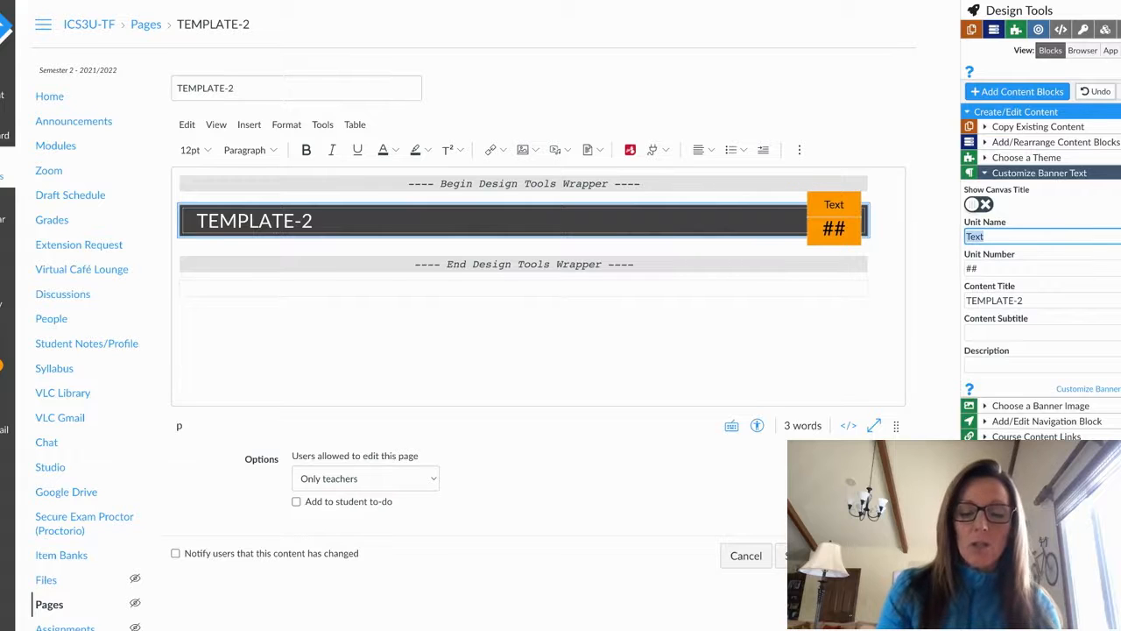
{"action": "key", "text": "BackSpace"}
{"action": "type", "text": "L"}
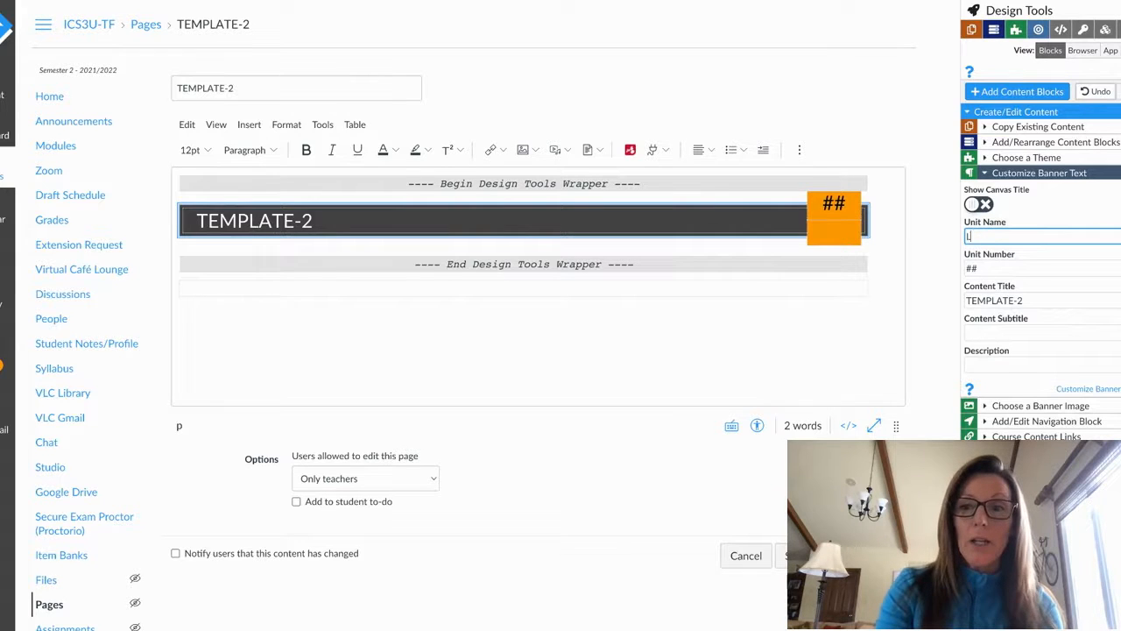
{"action": "type", "text": "esson"}
Clear the unit name and the unit number from the banner text.
{"action": "key", "text": "BackSpace"}
{"action": "key", "text": "BackSpace"}
{"action": "key", "text": "BackSpace"}
{"action": "key", "text": "BackSpace"}
{"action": "key", "text": "BackSpace"}
{"action": "key", "text": "BackSpace"}
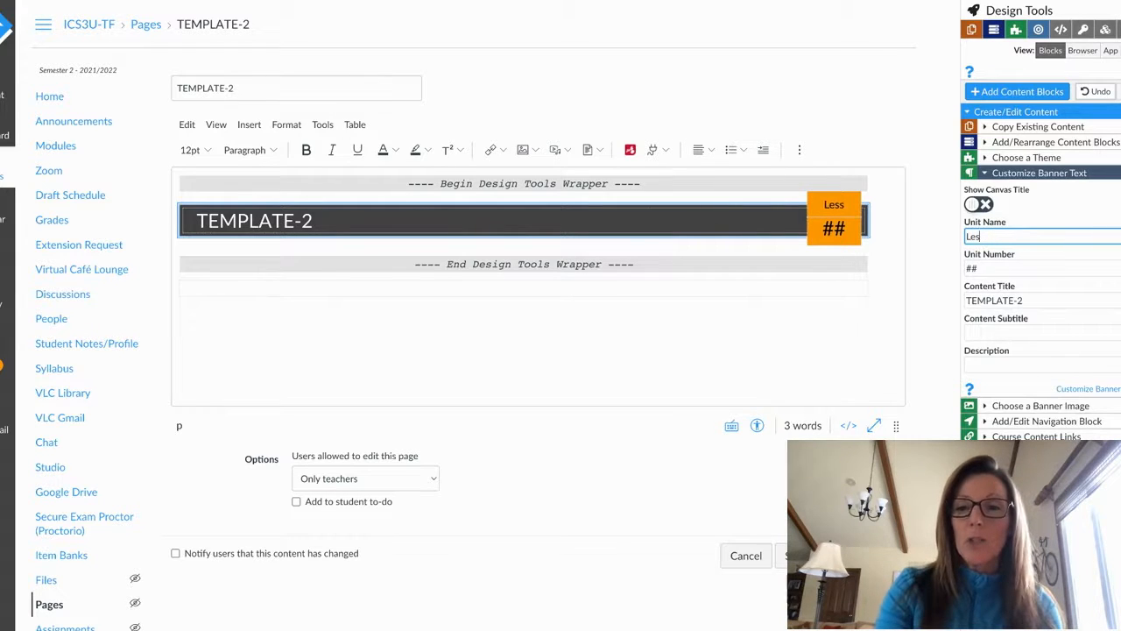
{"action": "key", "text": "Tab"}
{"action": "key", "text": "BackSpace"}
{"action": "key", "text": "BackSpace"}
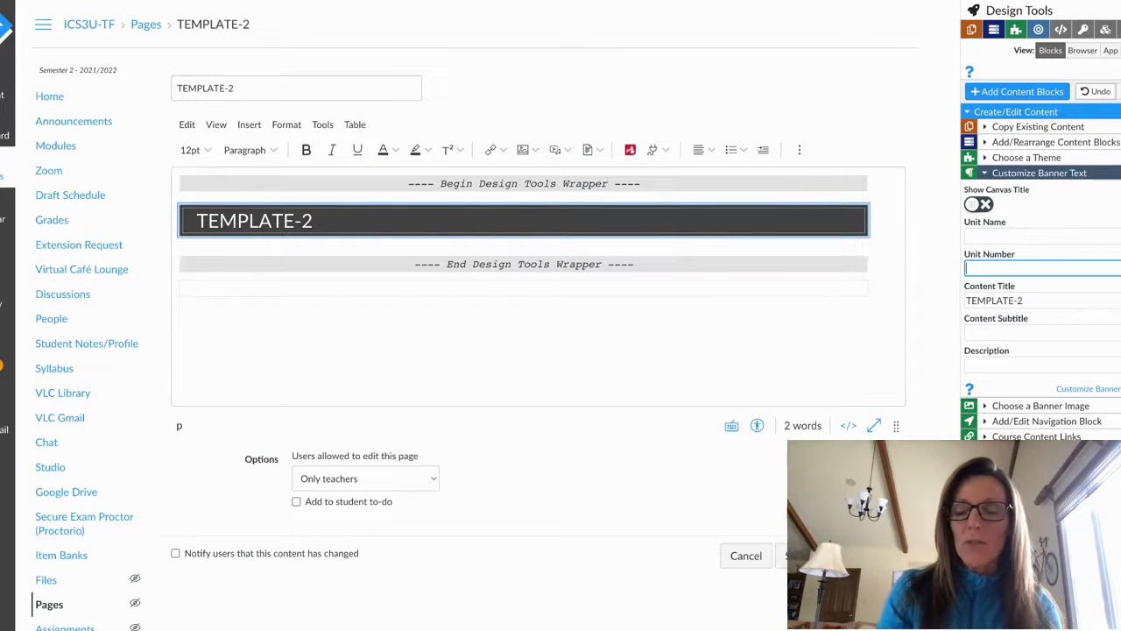
Enter Lesson as the banner's unit name and # as its unit number.
{"action": "left_click", "coordinate": [1042, 236]}
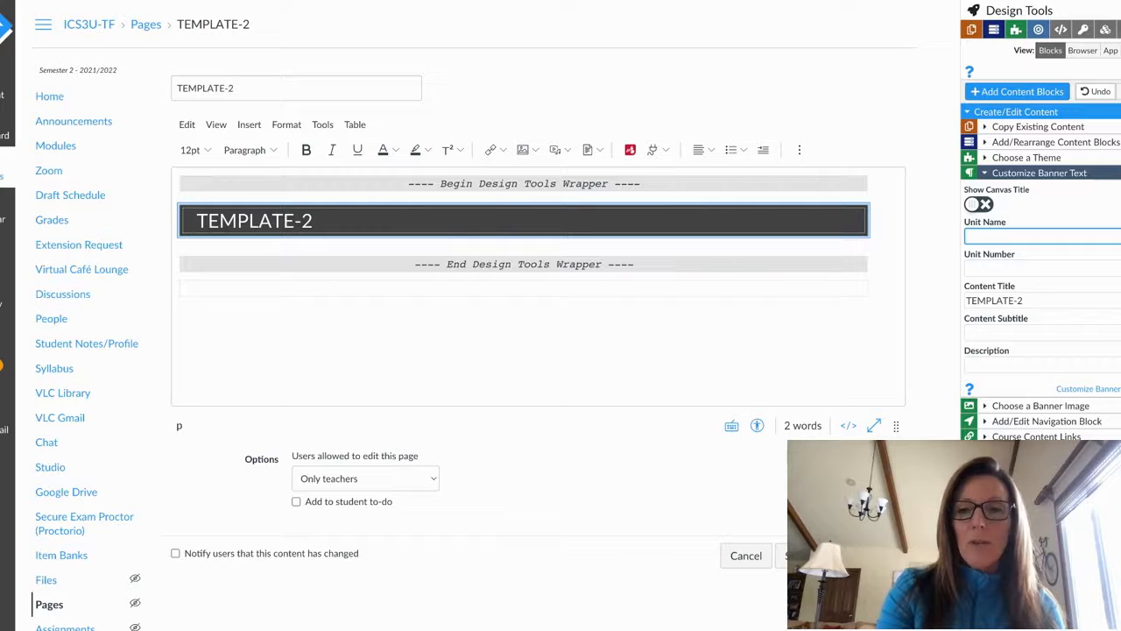
{"action": "type", "text": "Lesson"}
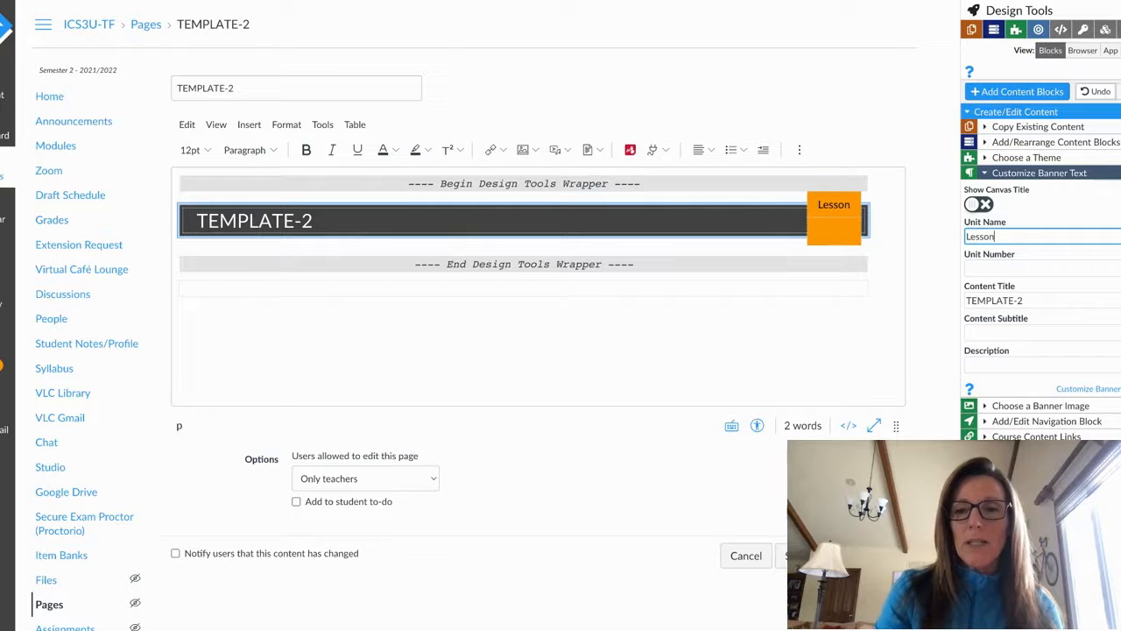
{"action": "key", "text": "Tab"}
{"action": "type", "text": "#"}
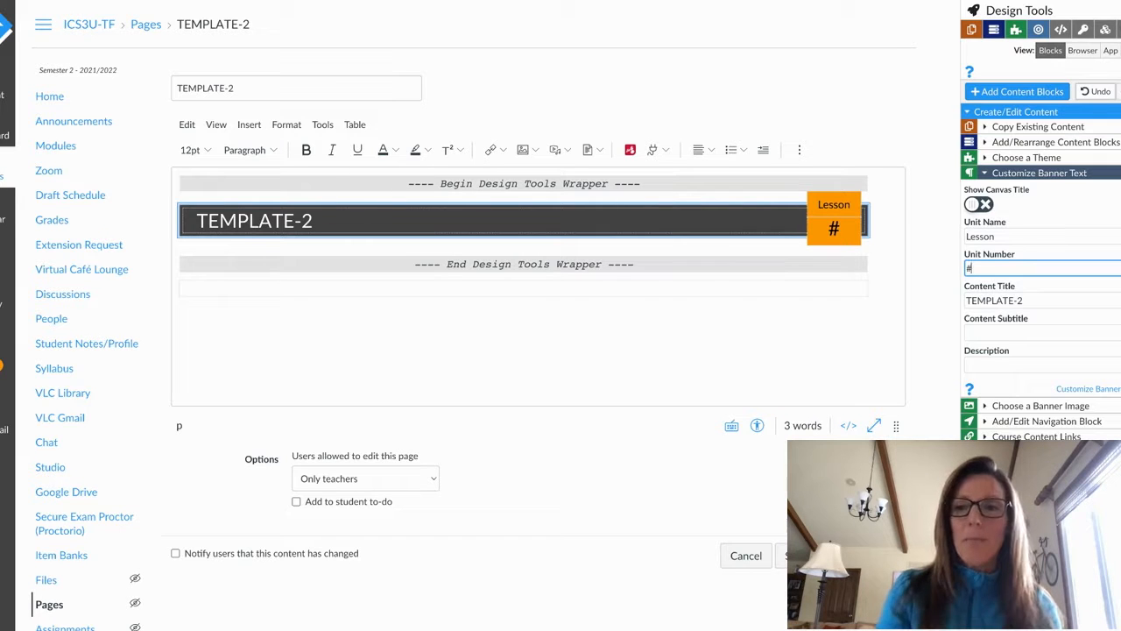
Set the banner's content subtitle to "Module #".
{"action": "key", "text": "Tab"}
{"action": "key", "text": "Tab"}
{"action": "type", "text": "M"}
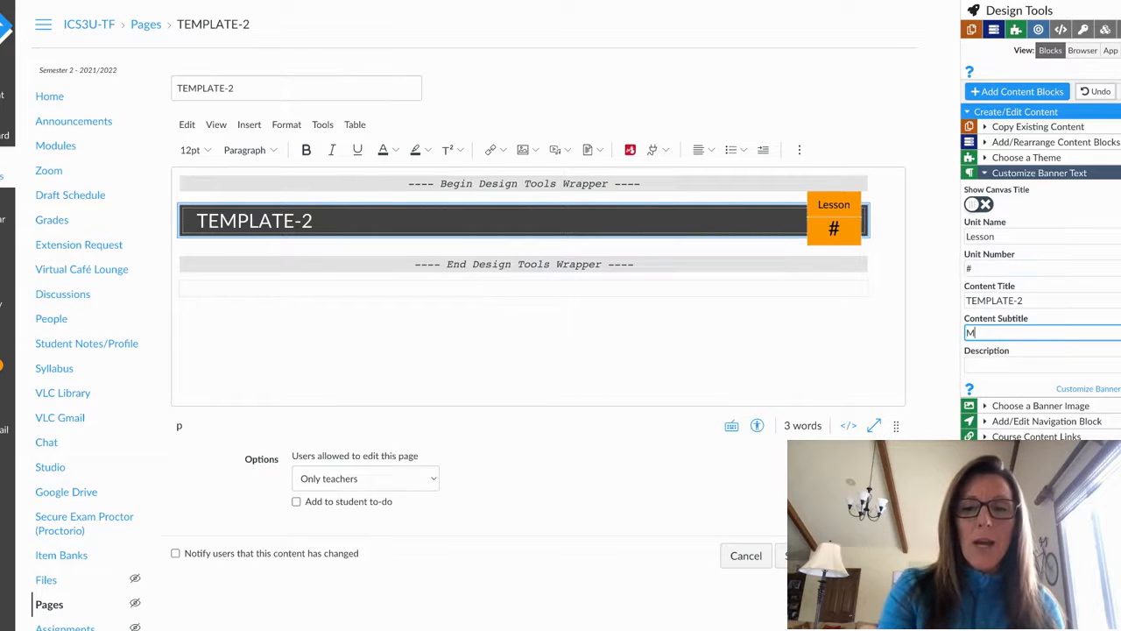
{"action": "type", "text": "odule"}
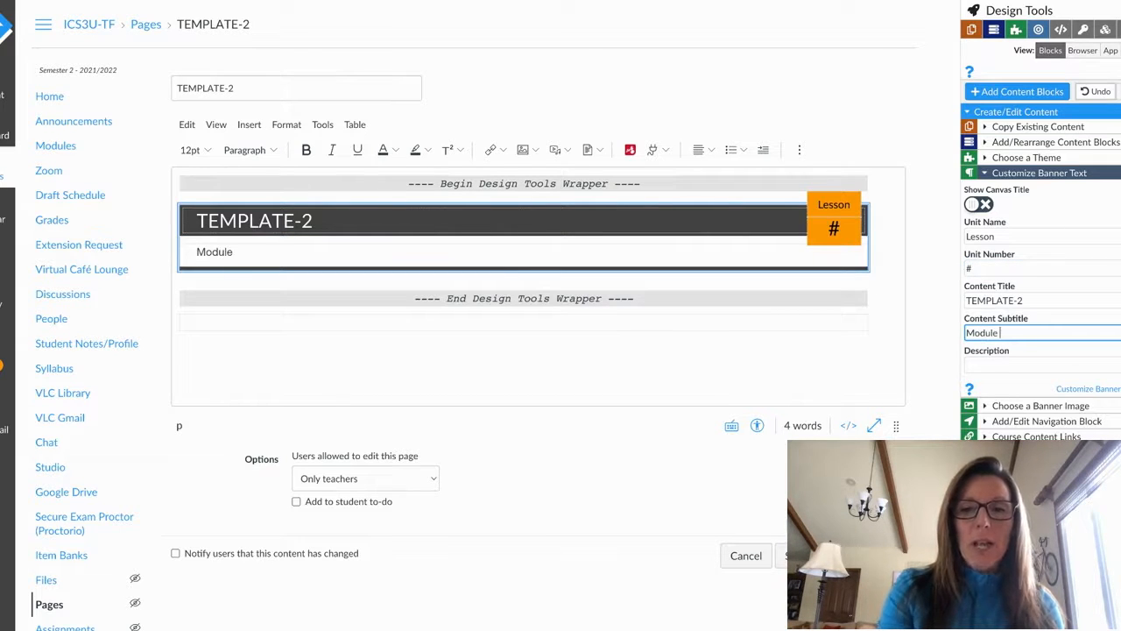
{"action": "type", "text": " #"}
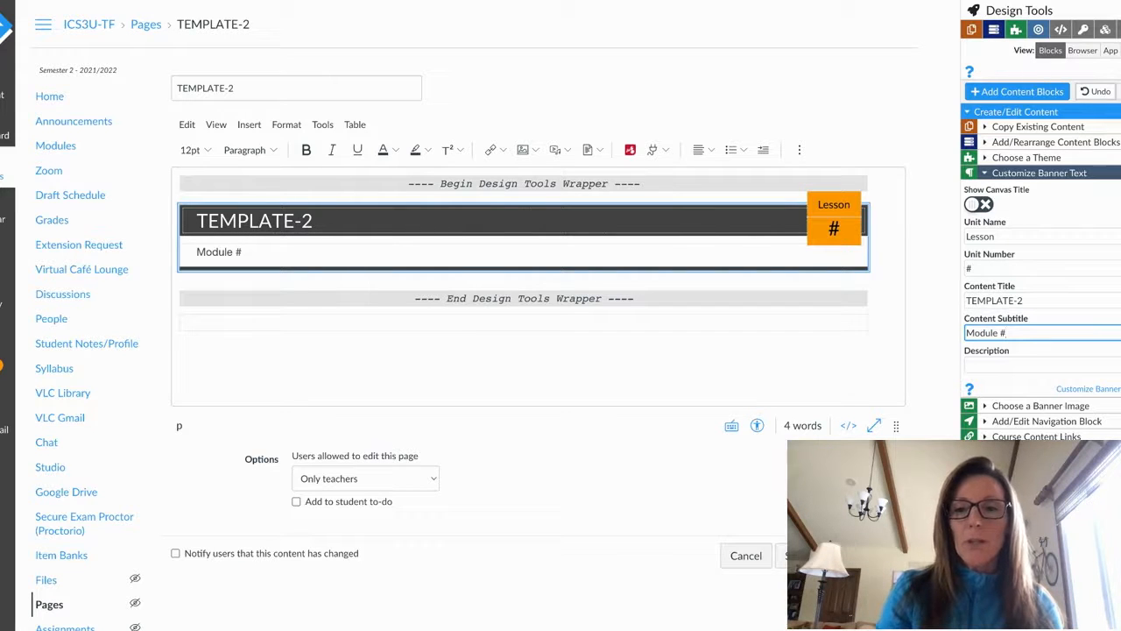
Remove the "-2" suffix from the banner's content title and the page title so both read TEMPLATE.
{"action": "left_click", "coordinate": [1024, 300]}
{"action": "key", "text": "BackSpace"}
{"action": "key", "text": "BackSpace"}
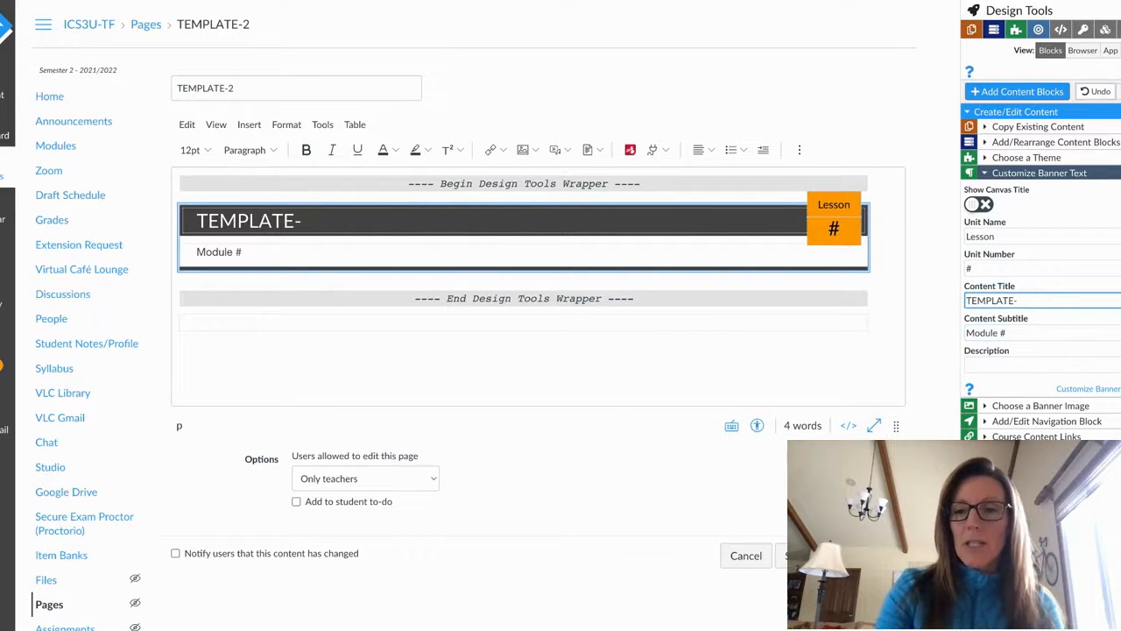
{"action": "left_click", "coordinate": [249, 88]}
{"action": "key", "text": "BackSpace"}
{"action": "key", "text": "BackSpace"}
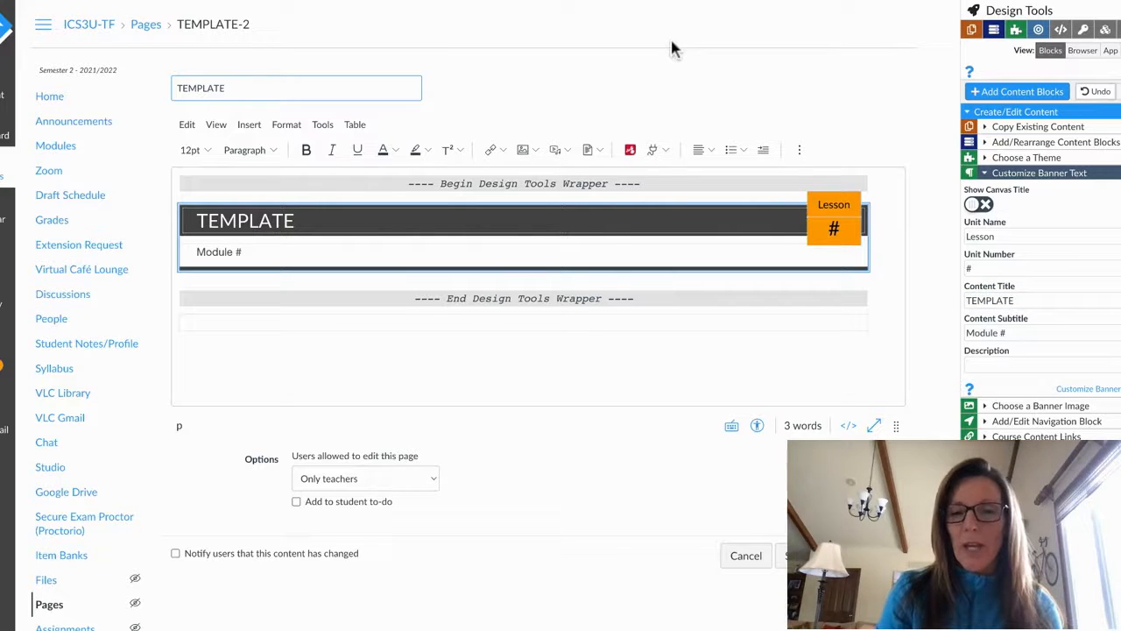
Add an Accordions | Tabs element as a block below the banner and extend it to three panels.
{"action": "left_click", "coordinate": [441, 334]}
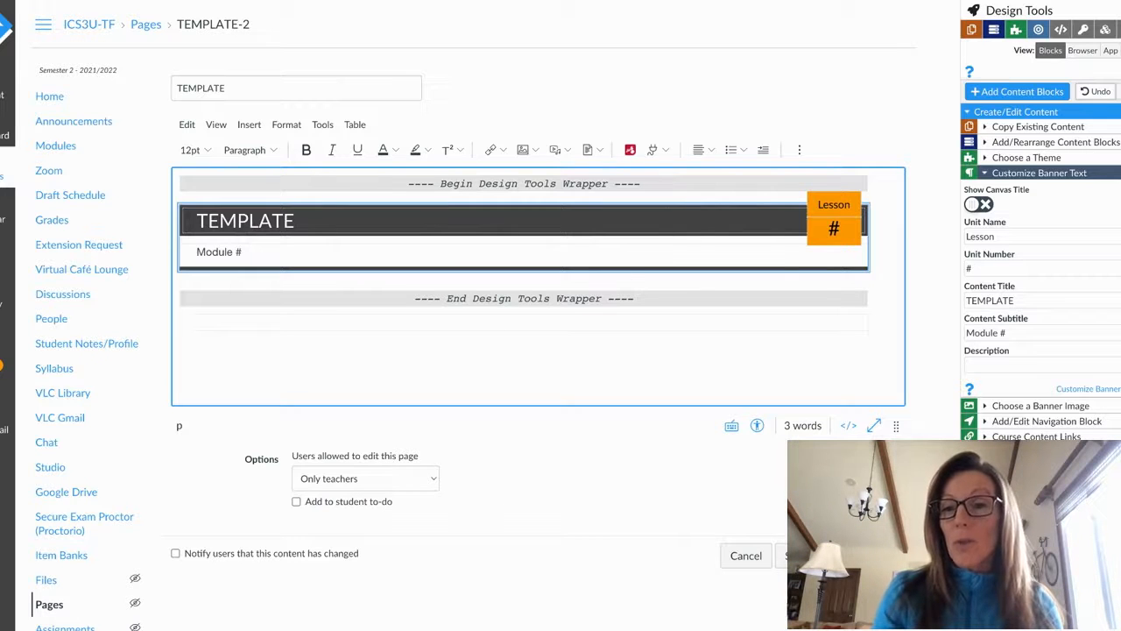
{"action": "left_click", "coordinate": [1039, 174]}
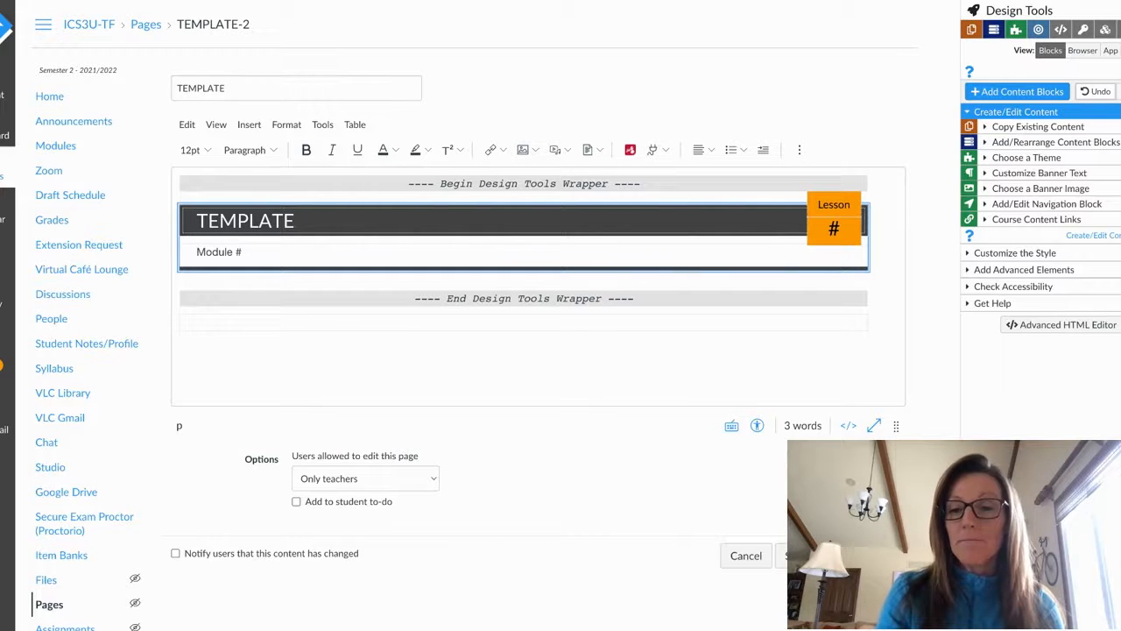
{"action": "left_click", "coordinate": [1024, 269]}
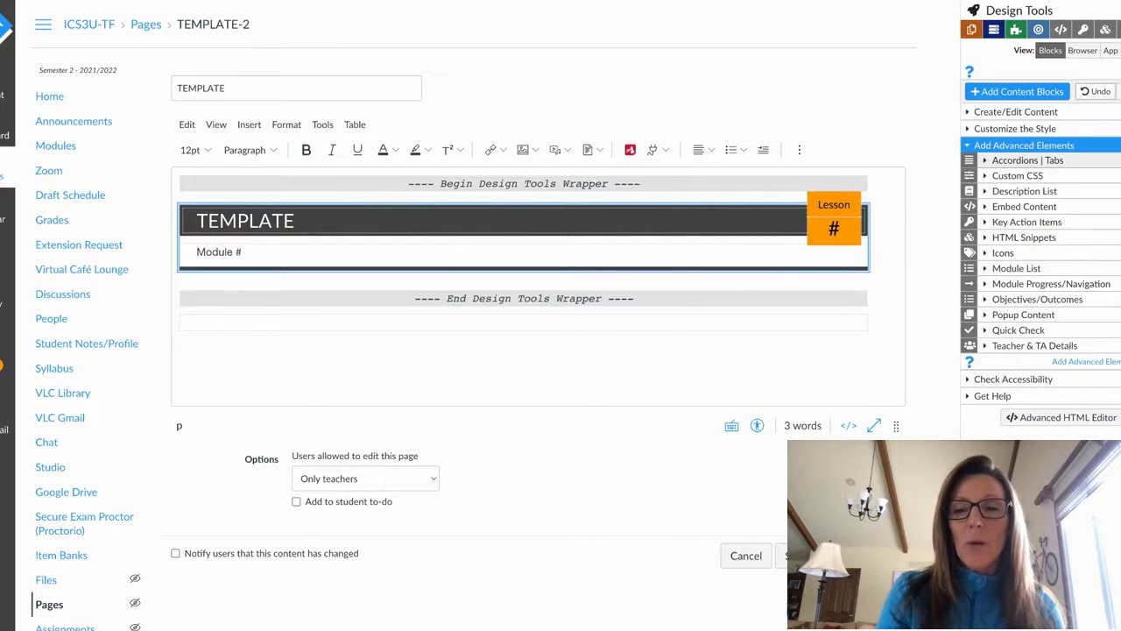
{"action": "left_click", "coordinate": [1028, 161]}
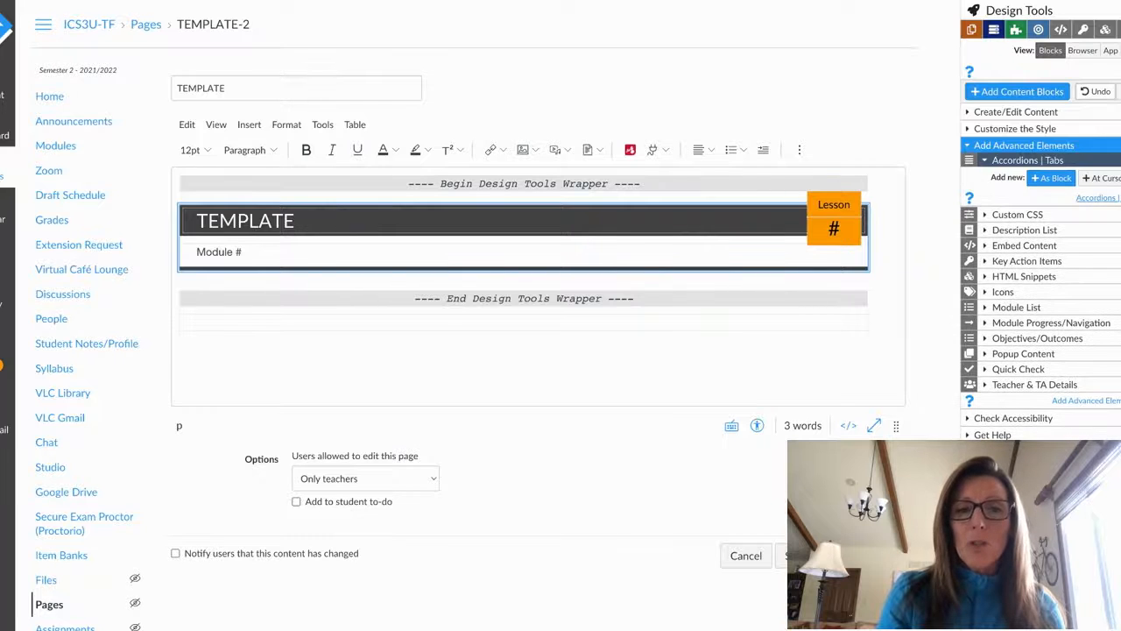
{"action": "left_click", "coordinate": [132, 321]}
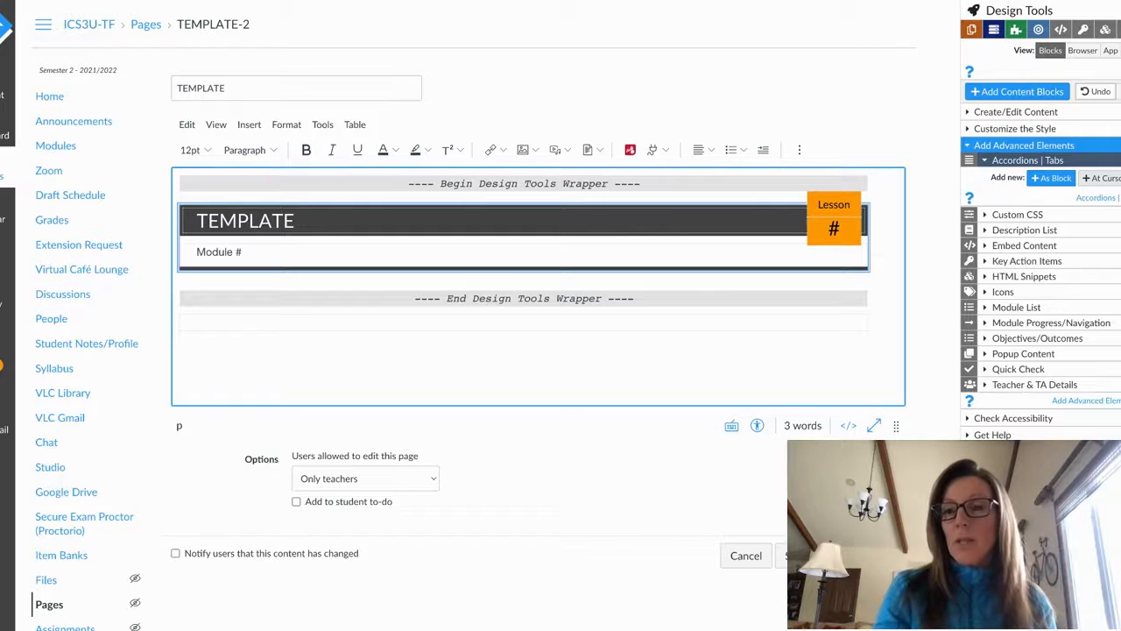
{"action": "left_click", "coordinate": [1051, 177]}
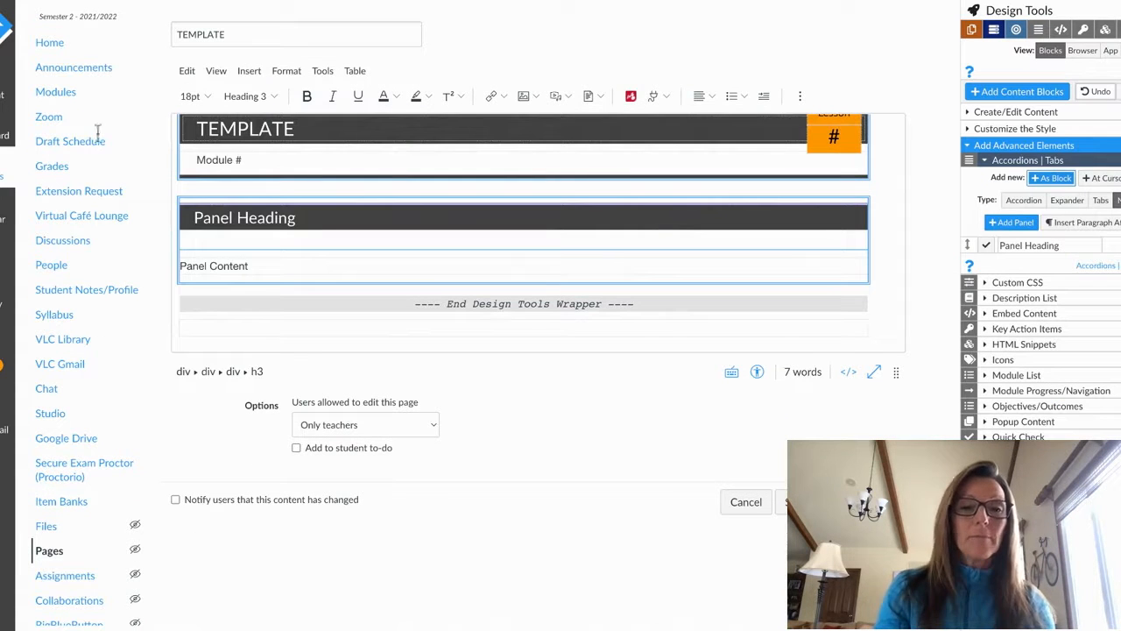
{"action": "left_click", "coordinate": [1012, 223]}
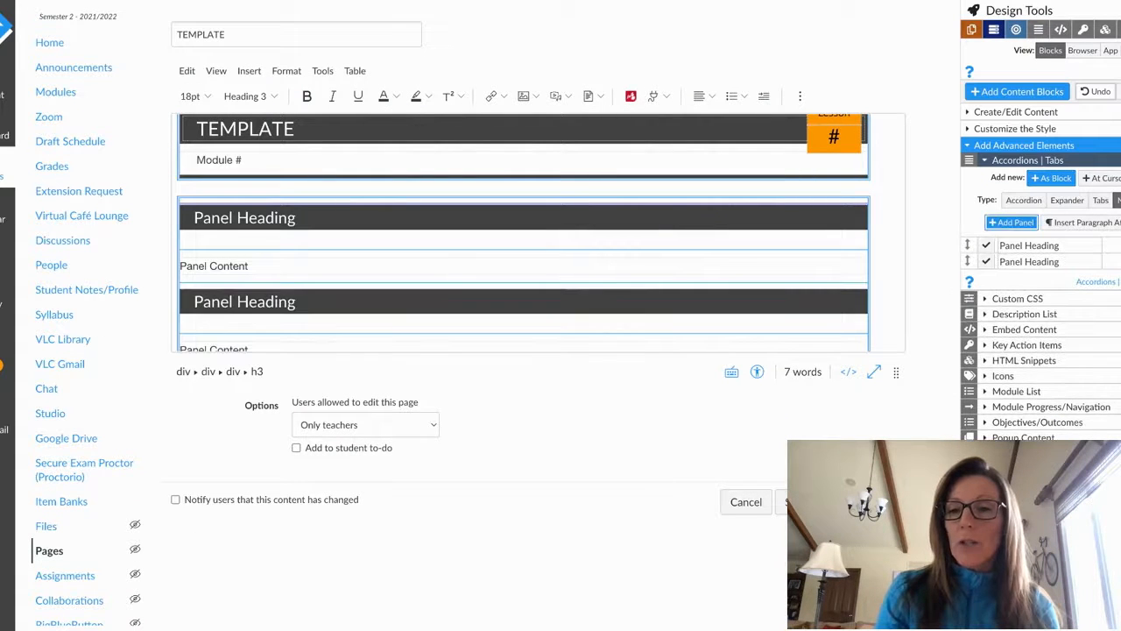
{"action": "left_click", "coordinate": [1012, 223]}
Rename the first panel heading to "Minds On" and the second panel heading to "Action".
{"action": "left_click", "coordinate": [1062, 245]}
{"action": "key", "text": "ctrl+shift+Left"}
{"action": "key", "text": "ctrl+shift+Left"}
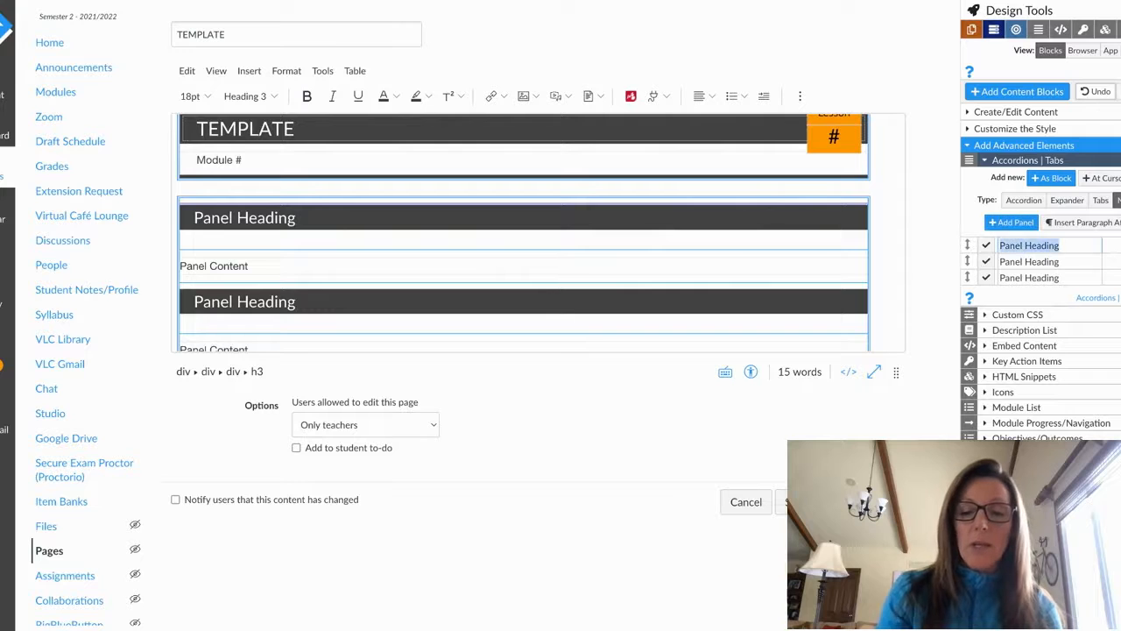
{"action": "type", "text": "Minds ON"}
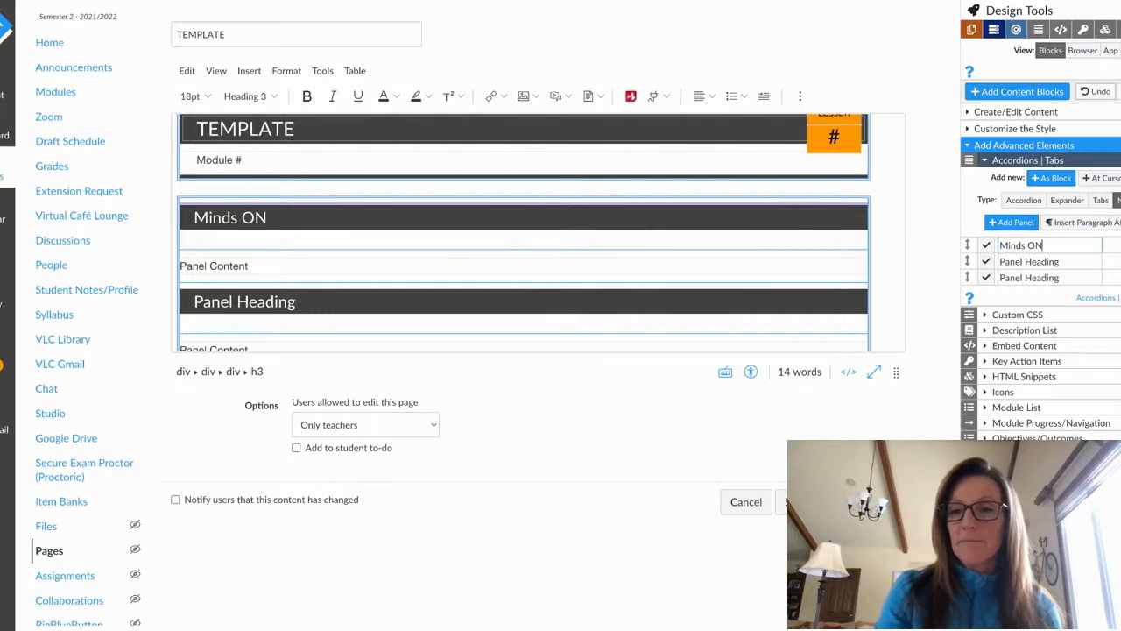
{"action": "key", "text": "BackSpace"}
{"action": "type", "text": "n"}
{"action": "left_click_drag", "start_coordinate": [1060, 262], "coordinate": [998, 262]}
{"action": "type", "text": "Action"}
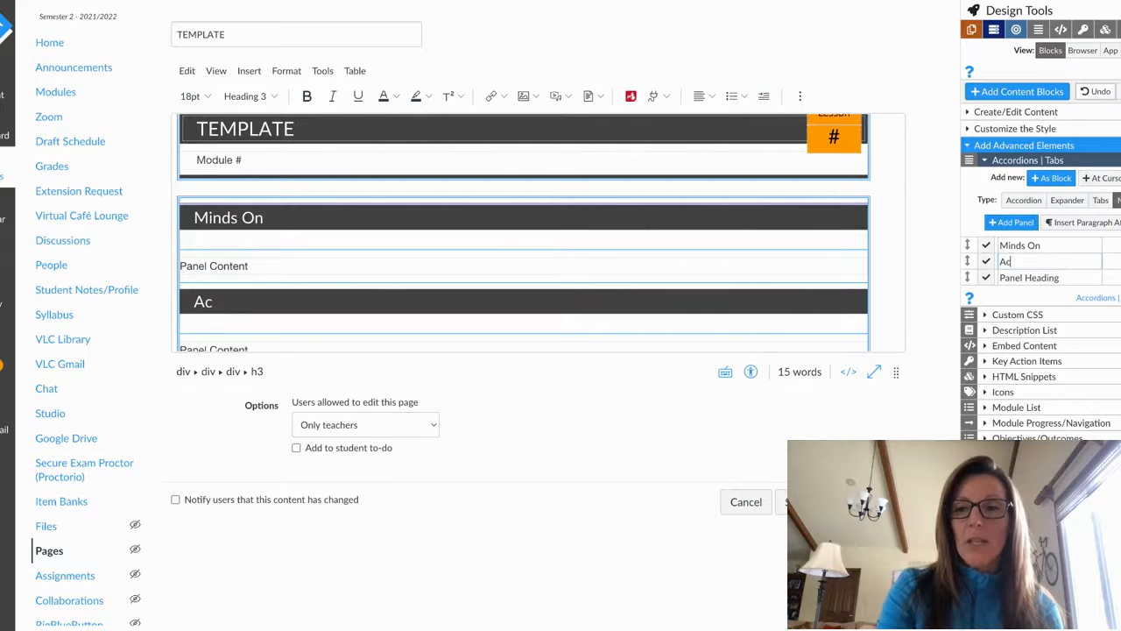
Rename the third panel heading to "Consolidation".
{"action": "left_click_drag", "start_coordinate": [1060, 277], "coordinate": [998, 278]}
{"action": "type", "text": "Consoldiatio"}
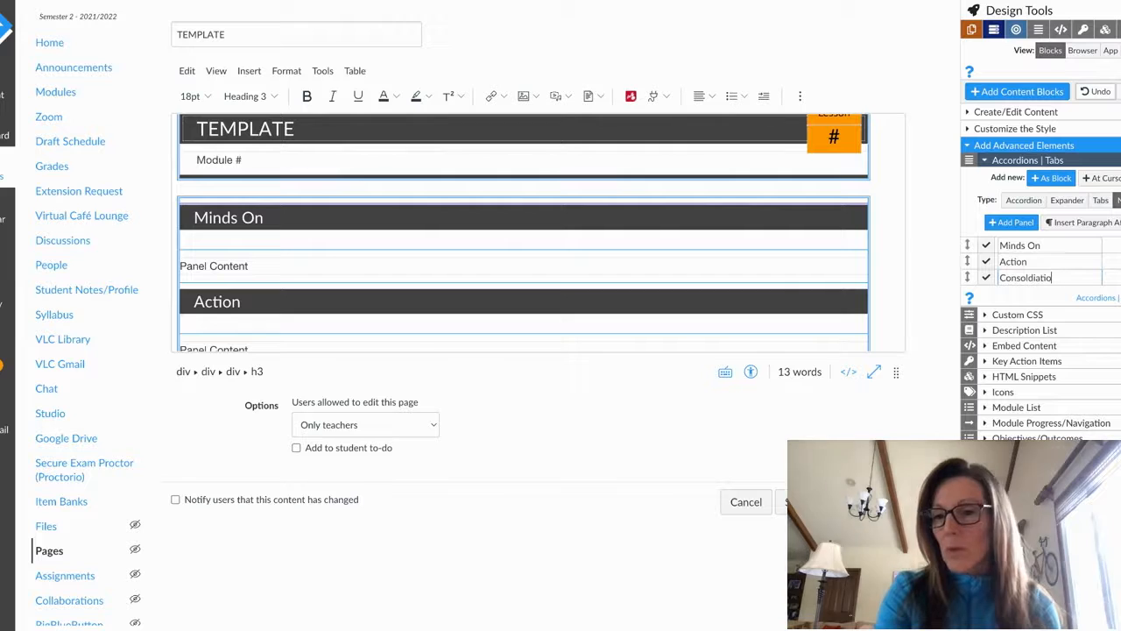
{"action": "key", "text": "BackSpace"}
{"action": "key", "text": "BackSpace"}
{"action": "key", "text": "BackSpace"}
{"action": "key", "text": "BackSpace"}
{"action": "key", "text": "BackSpace"}
{"action": "key", "text": "BackSpace"}
{"action": "type", "text": "idation"}
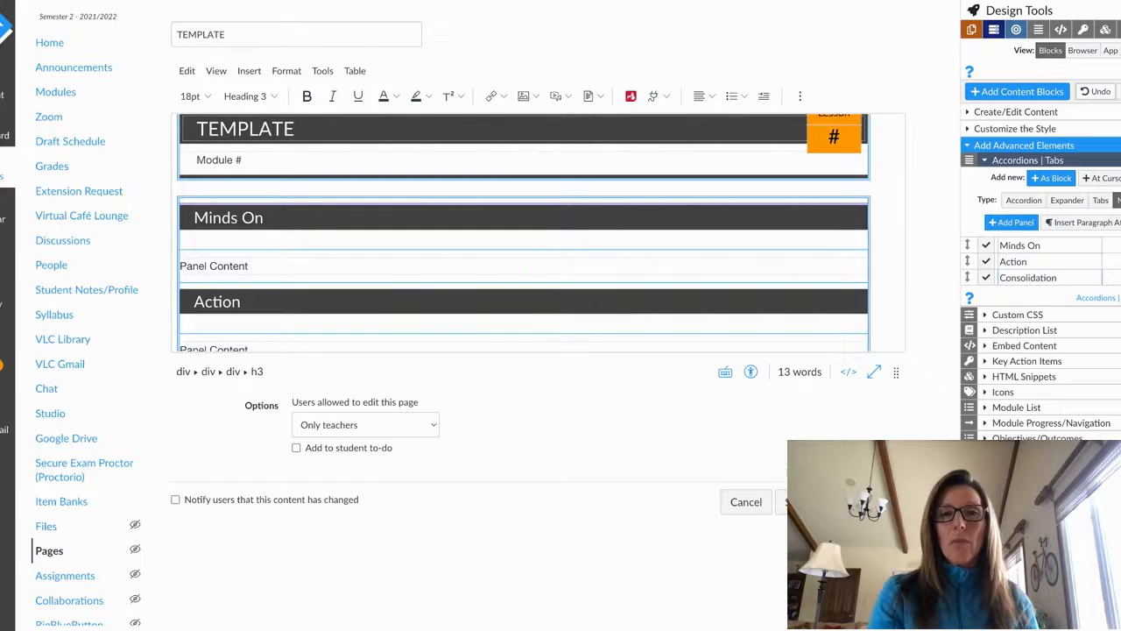
Save the page and reopen it for editing to switch the Minds On, Action and Consolidation panel widget's type to Tabs.
{"action": "left_click", "coordinate": [892, 502]}
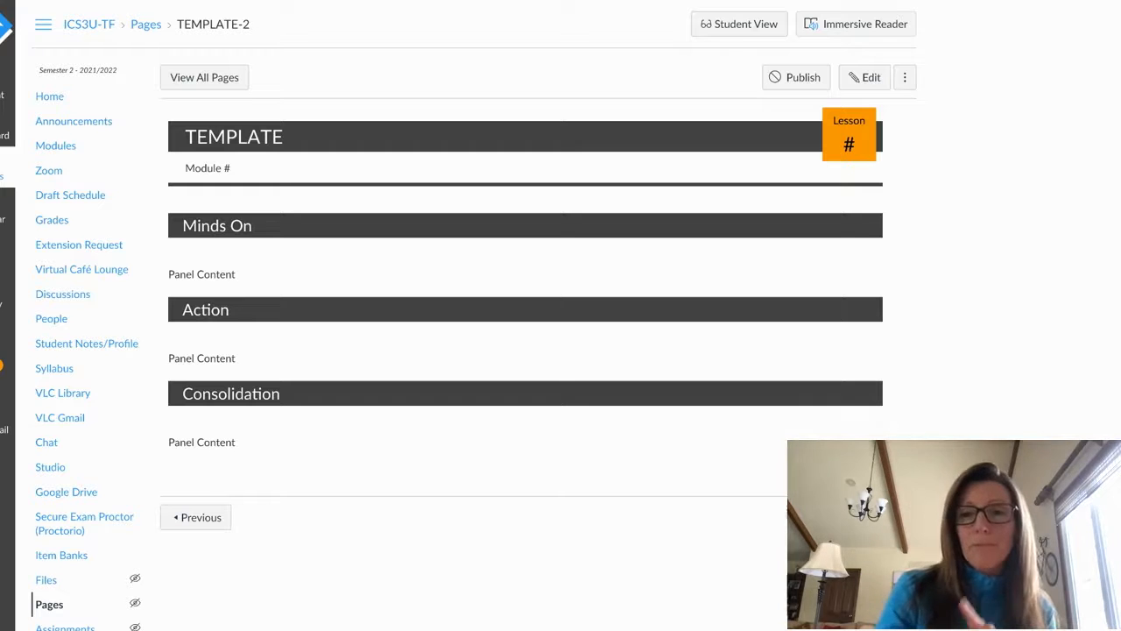
{"action": "left_click", "coordinate": [864, 77]}
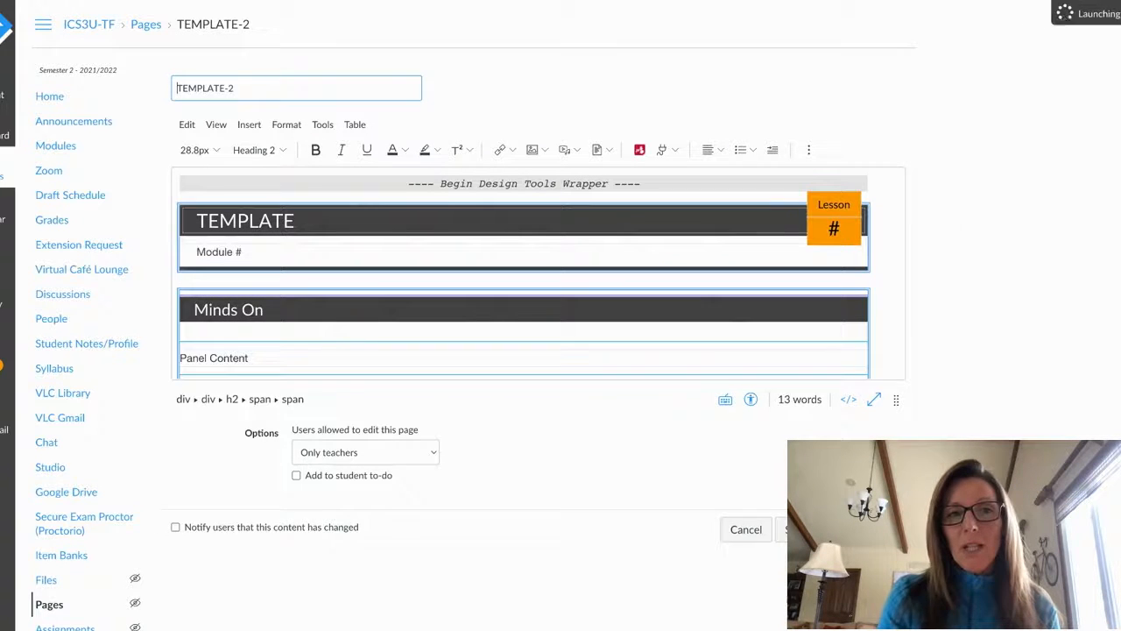
{"action": "left_click", "coordinate": [536, 314]}
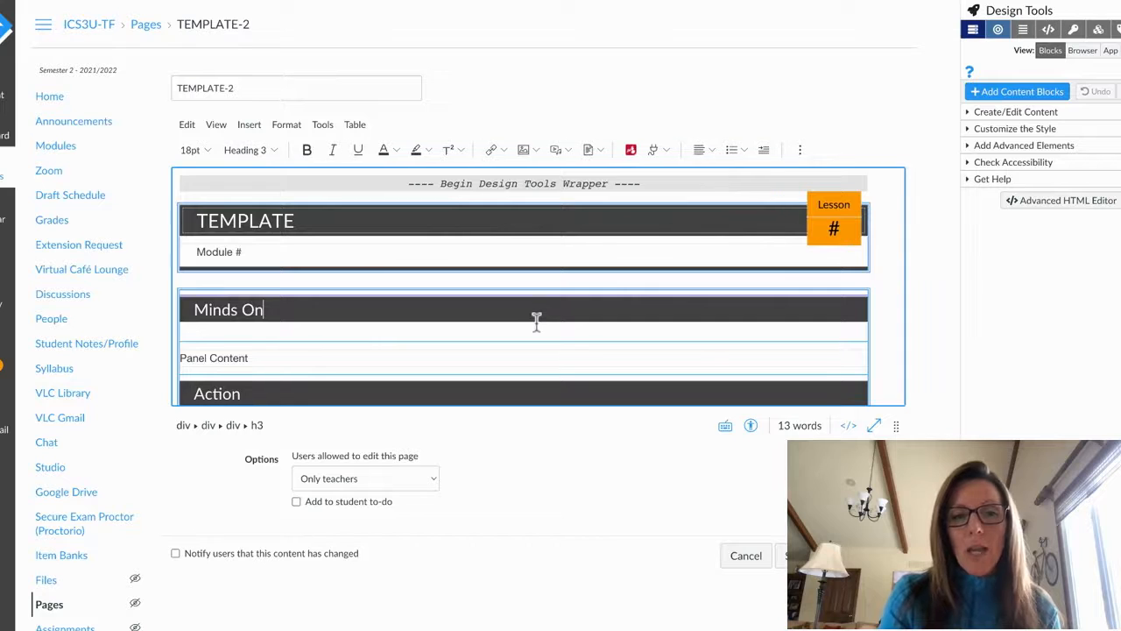
{"action": "left_click", "coordinate": [1024, 146]}
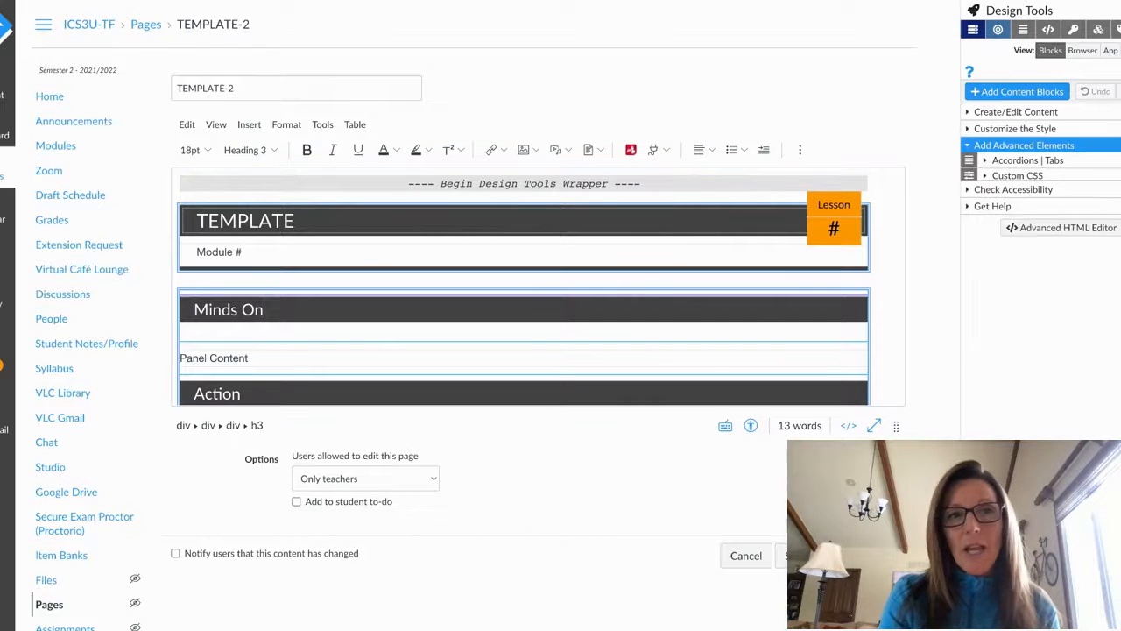
{"action": "left_click", "coordinate": [1028, 160]}
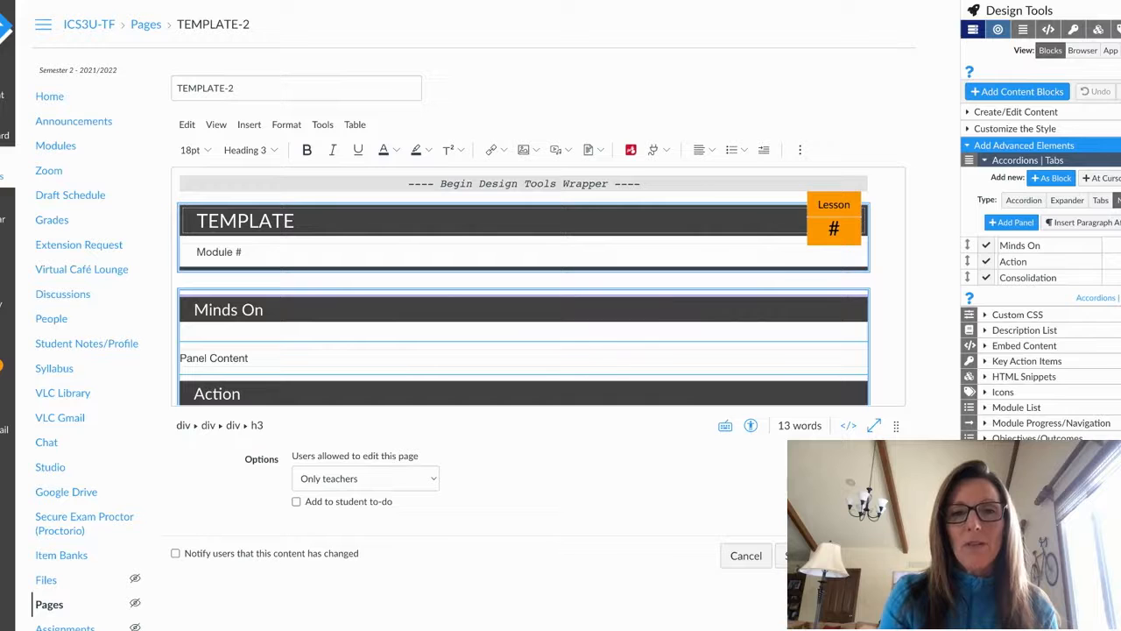
{"action": "left_click", "coordinate": [819, 204]}
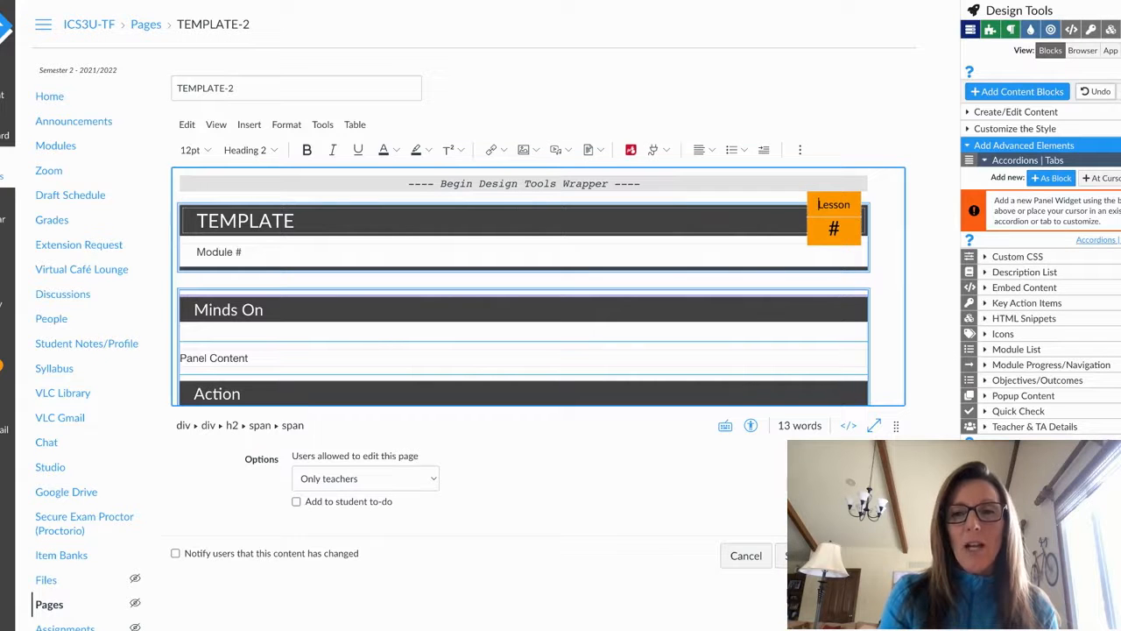
{"action": "left_click", "coordinate": [440, 312]}
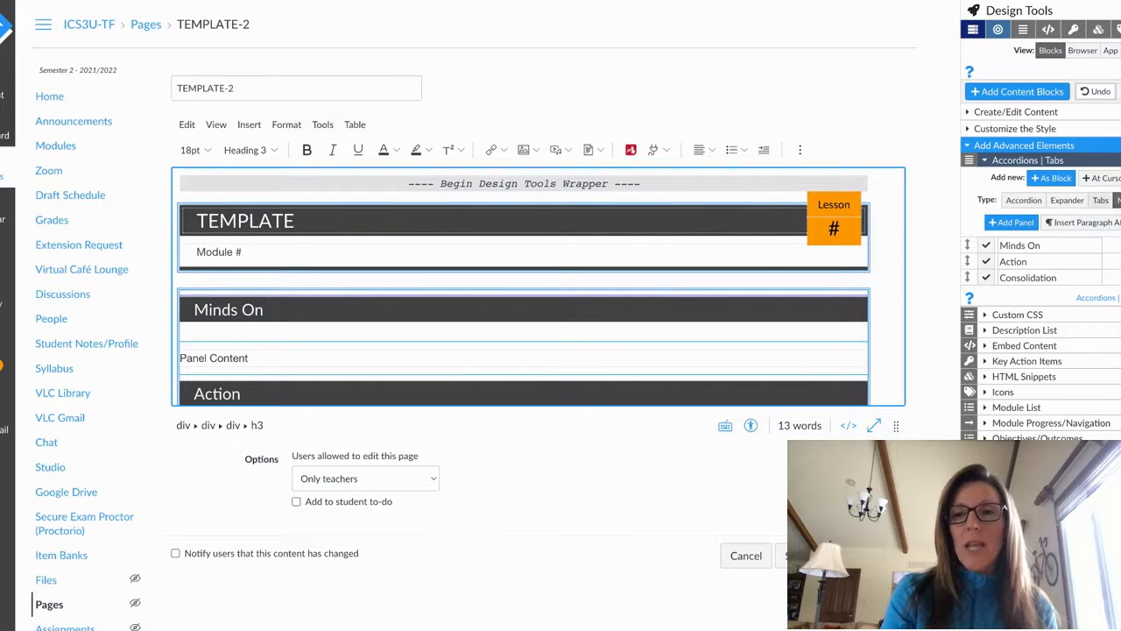
{"action": "left_click", "coordinate": [1101, 201]}
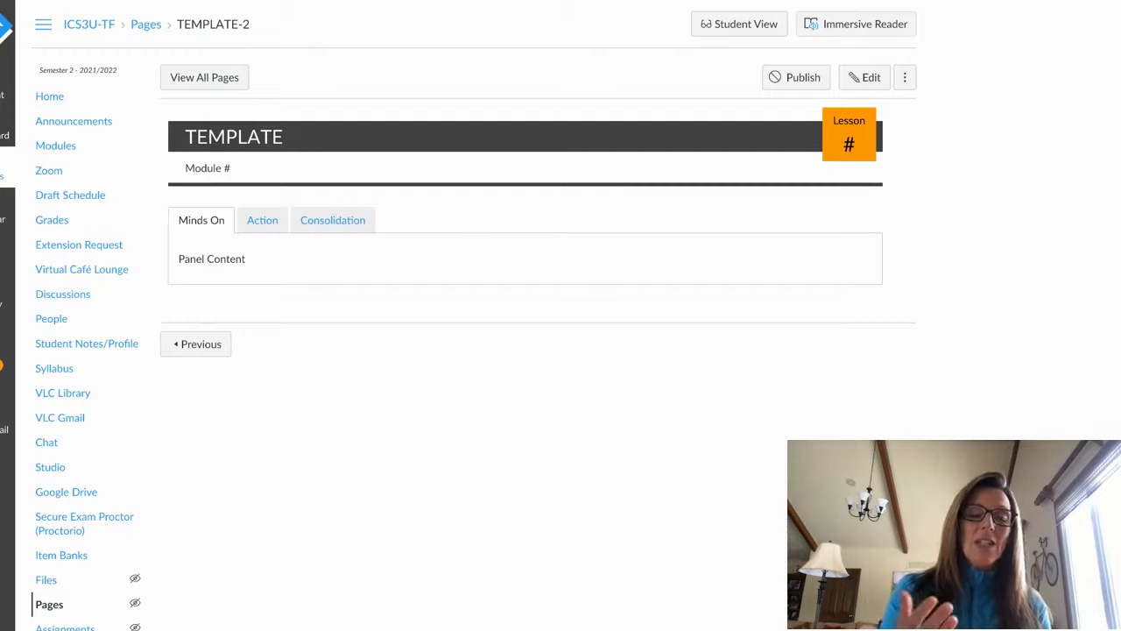
Check the tabbed layout on the saved page by switching through the Minds On, Action and Consolidation tabs.
{"action": "left_click", "coordinate": [263, 221]}
{"action": "left_click", "coordinate": [333, 220]}
{"action": "key", "text": "Left"}
{"action": "key", "text": "Left"}
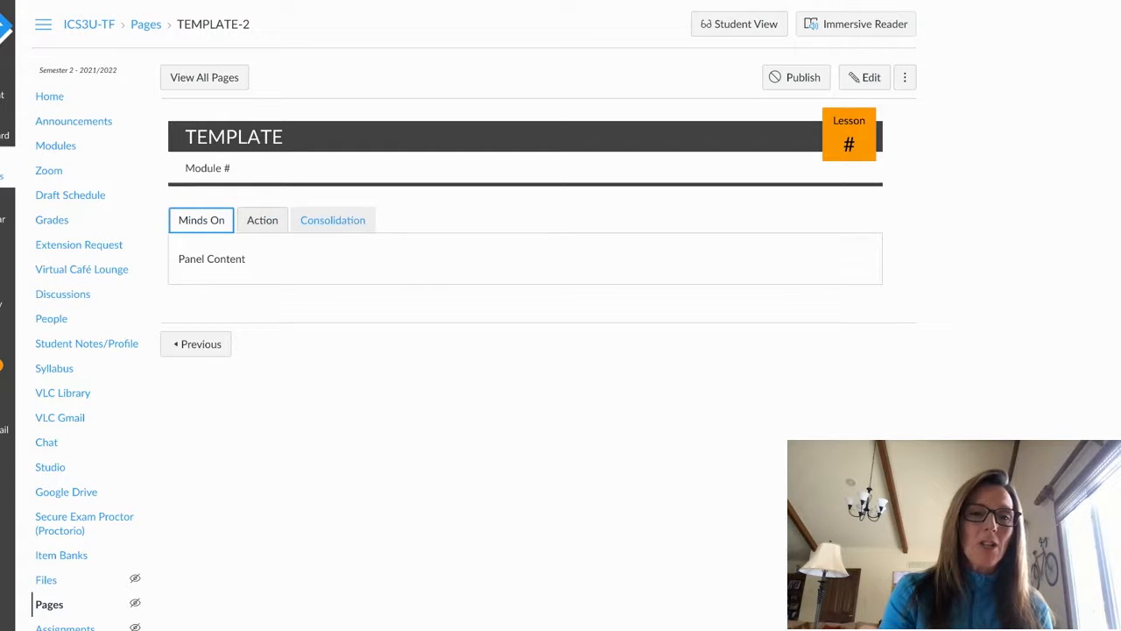
{"action": "key", "text": "Right"}
{"action": "key", "text": "Right"}
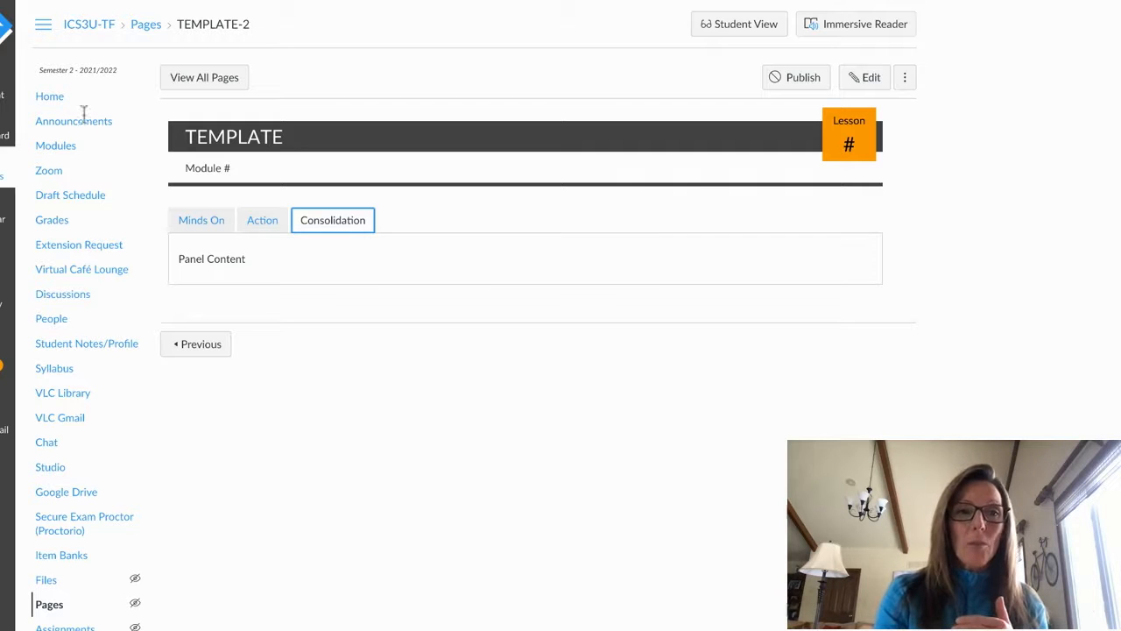
Make three copies of the TEMPLATE page within Module 3 of the course modules, duplicating each newest copy.
{"action": "left_click", "coordinate": [56, 146]}
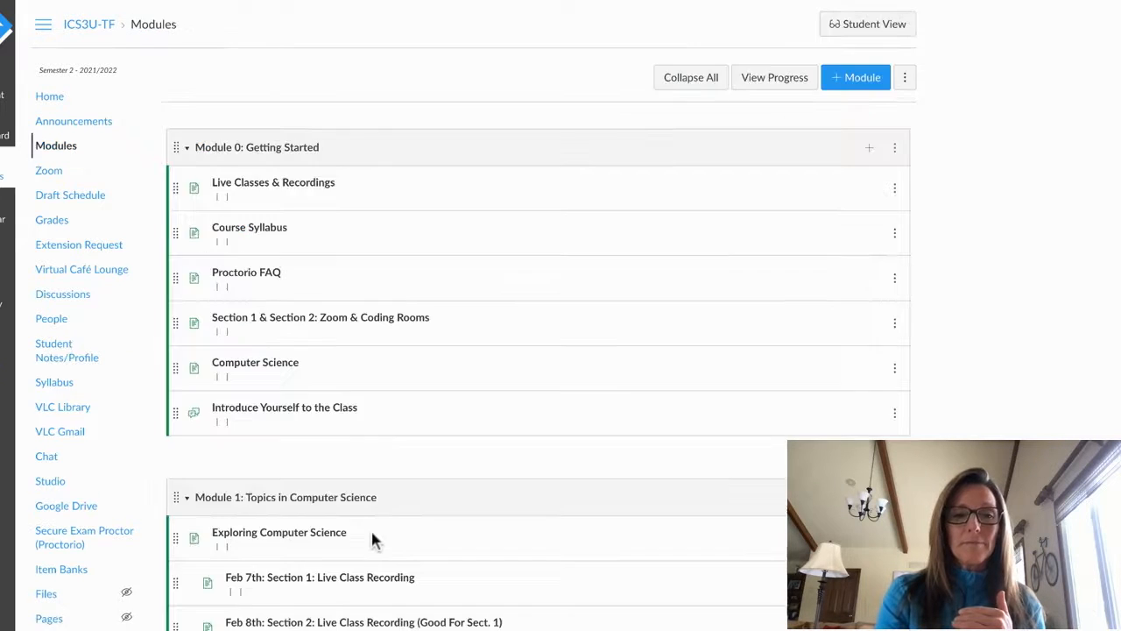
{"action": "scroll", "coordinate": [371, 535], "scroll_direction": "down", "scroll_amount": 15}
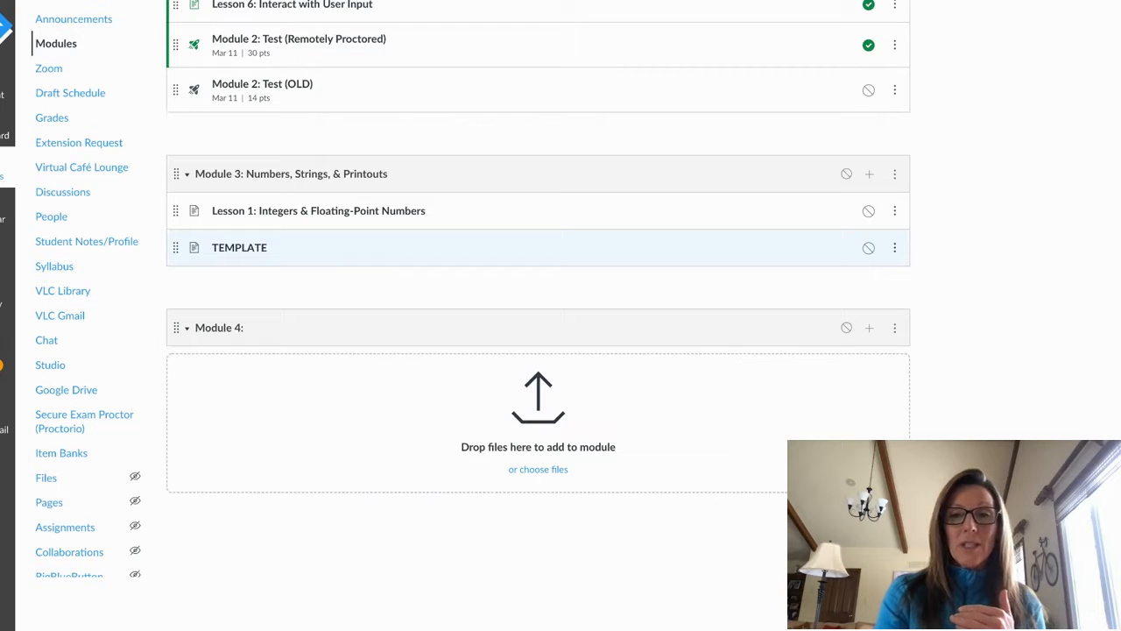
{"action": "left_click", "coordinate": [895, 247]}
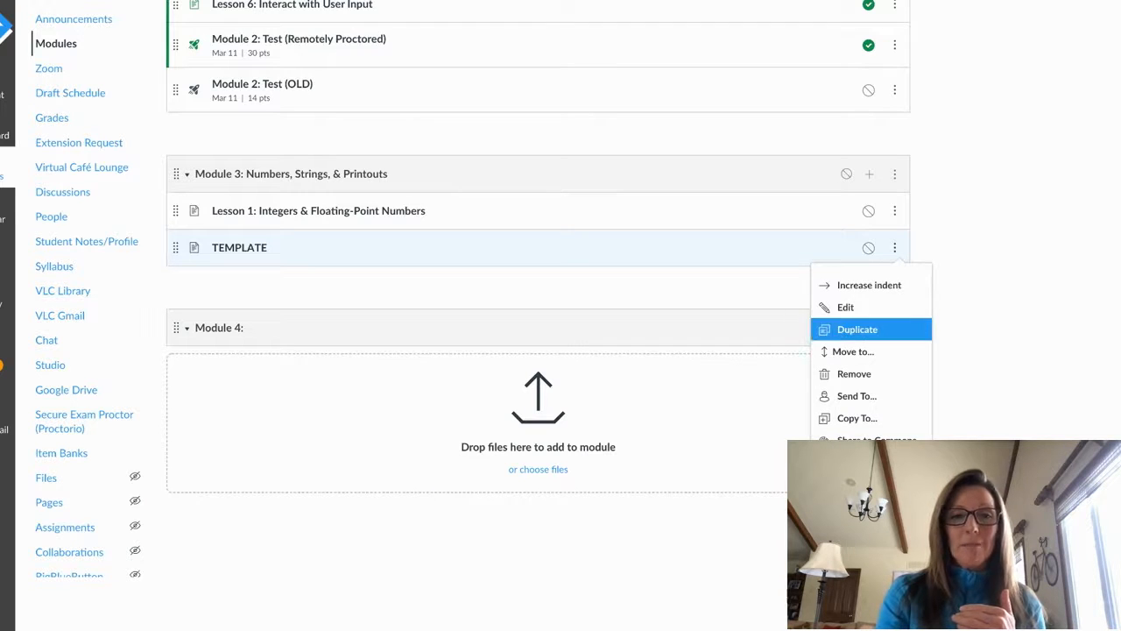
{"action": "left_click", "coordinate": [856, 329]}
{"action": "left_click", "coordinate": [894, 285]}
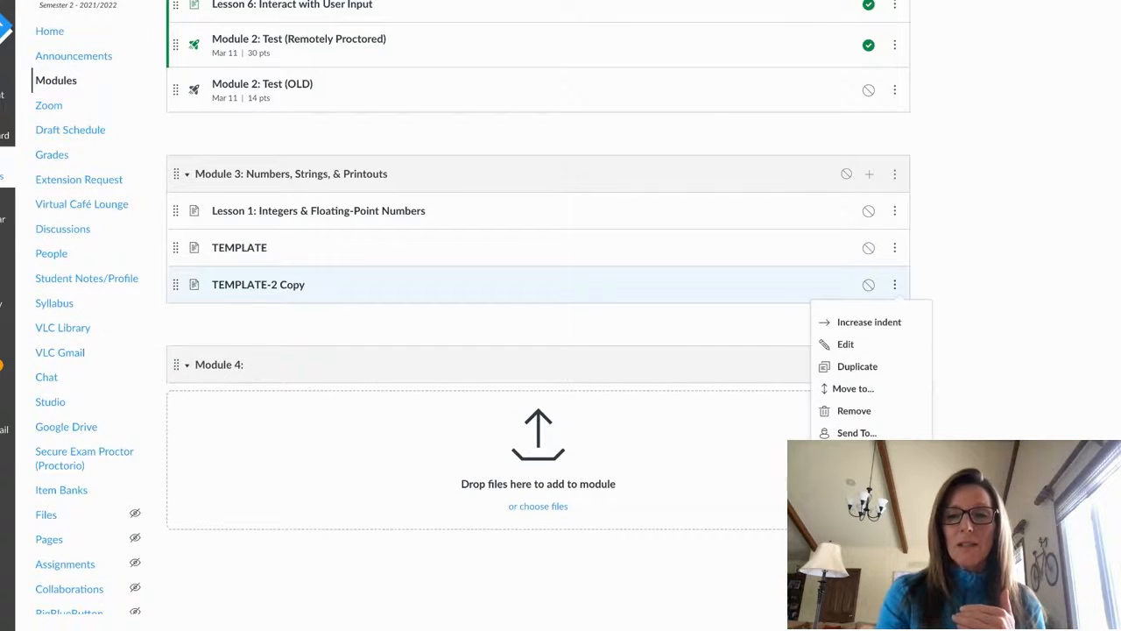
{"action": "left_click", "coordinate": [856, 367]}
{"action": "left_click", "coordinate": [894, 321]}
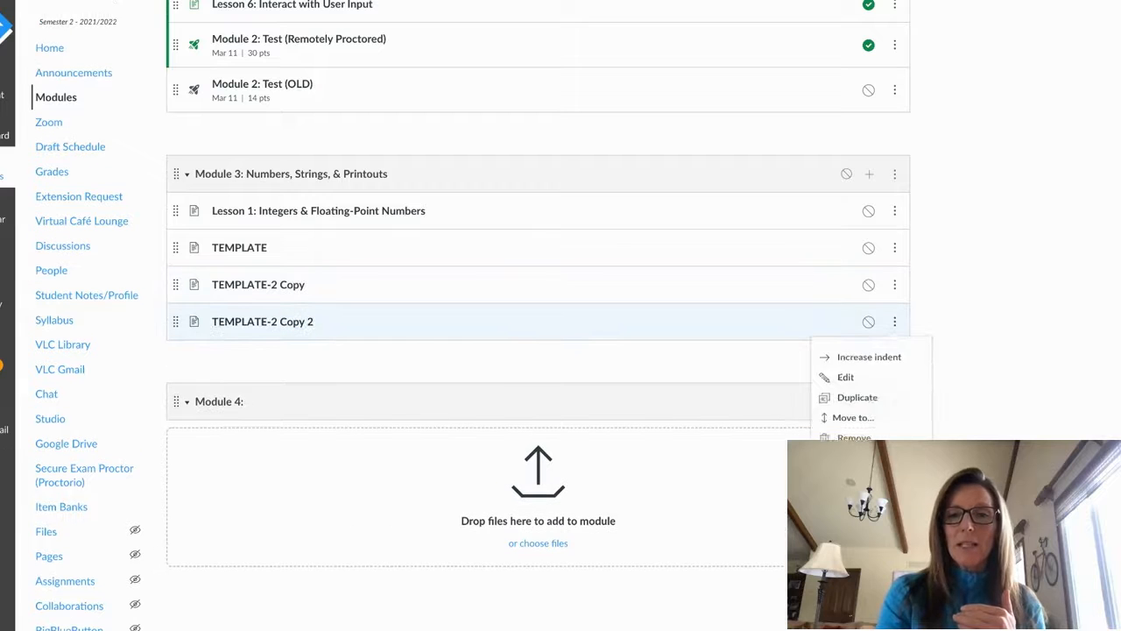
{"action": "left_click", "coordinate": [854, 401]}
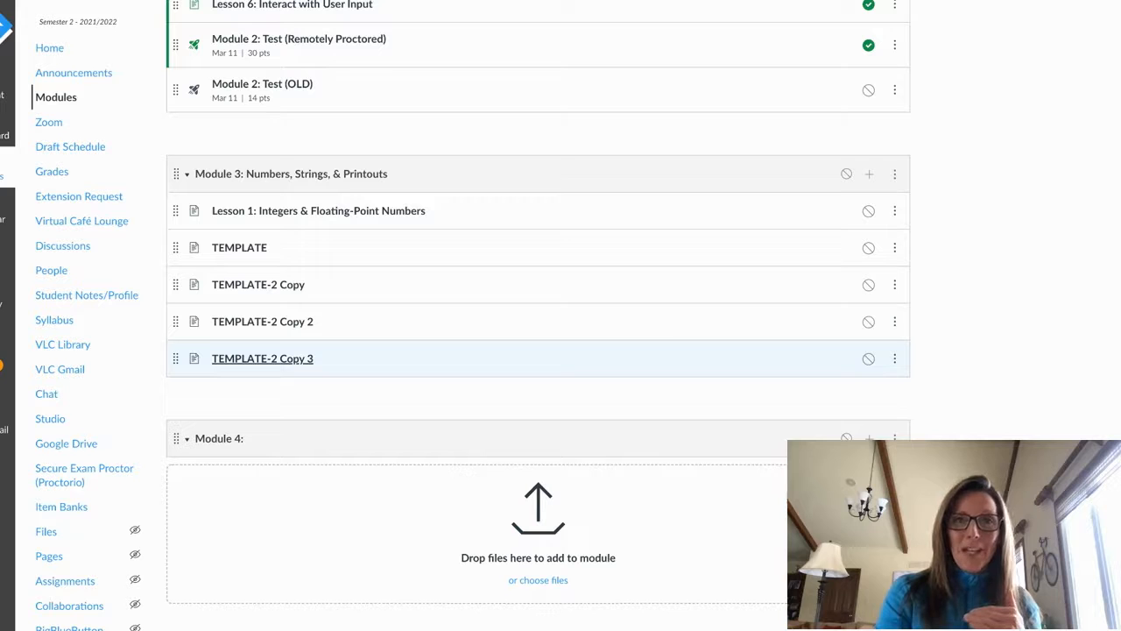
Move TEMPLATE-2 Copy 3 from Module 3 into Module 4 and create two more duplicates there.
{"action": "left_click_drag", "start_coordinate": [262, 358], "coordinate": [262, 453]}
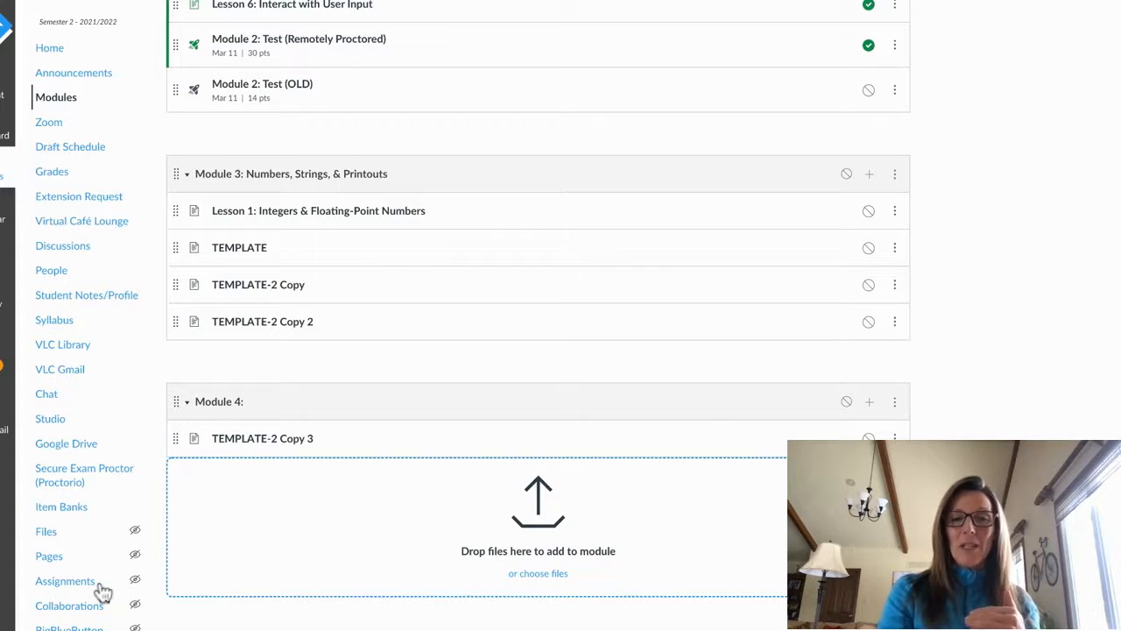
{"action": "left_click", "coordinate": [895, 439]}
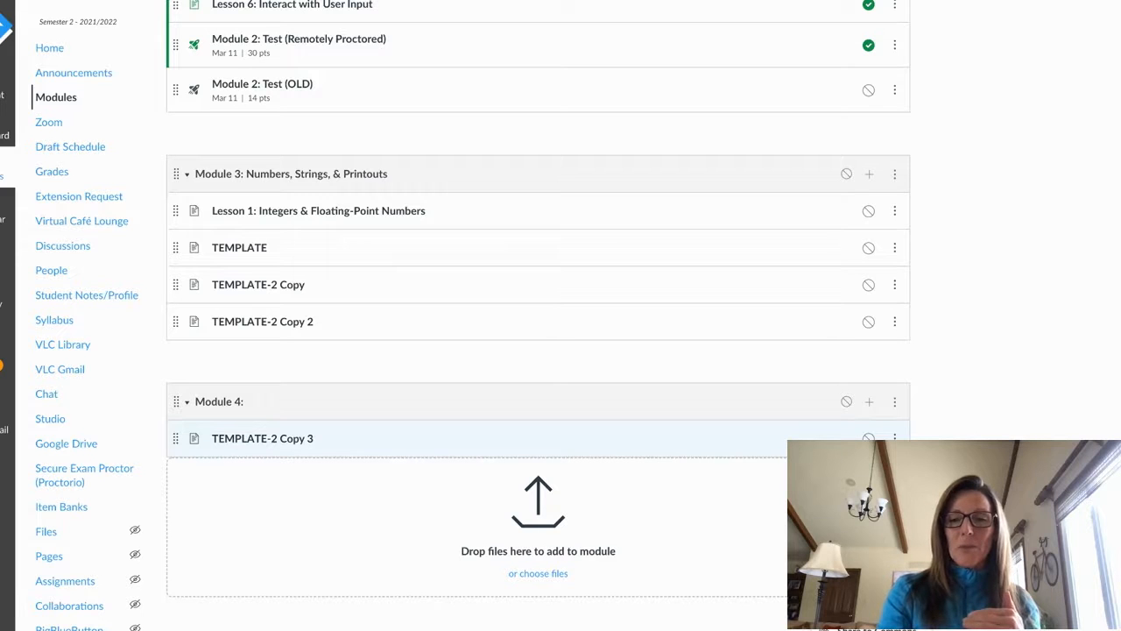
{"action": "left_click", "coordinate": [858, 486]}
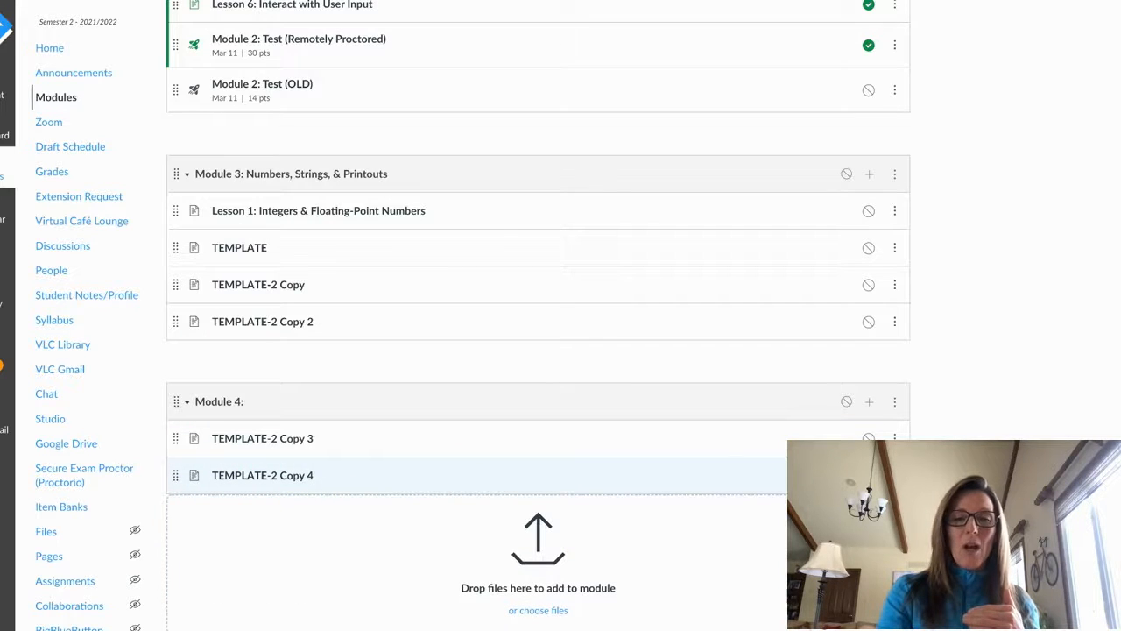
{"action": "left_click", "coordinate": [859, 522]}
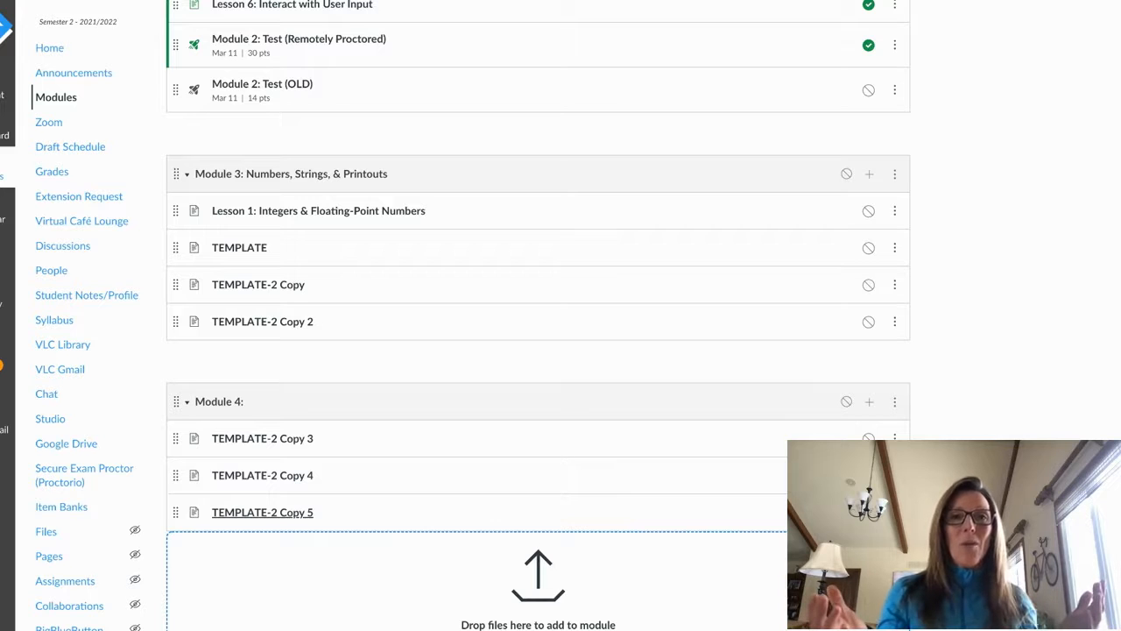